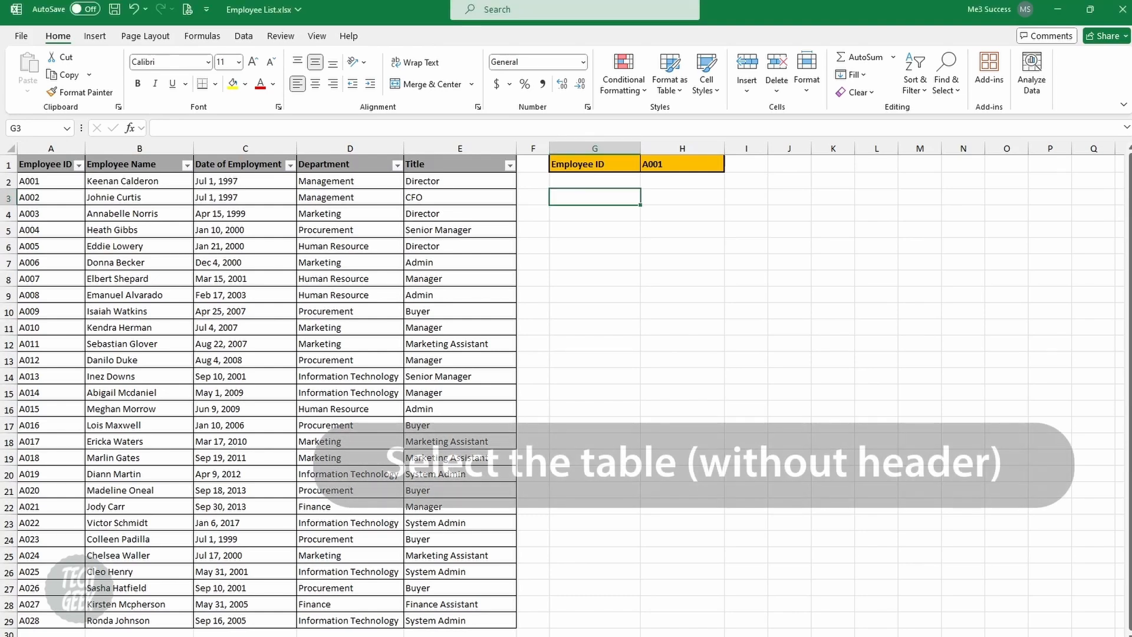
Step: Start a formula-based conditional formatting rule for the employee table without its header, cells A2:E29
left_click(50, 180)
left_click_drag(51, 181, 460, 620)
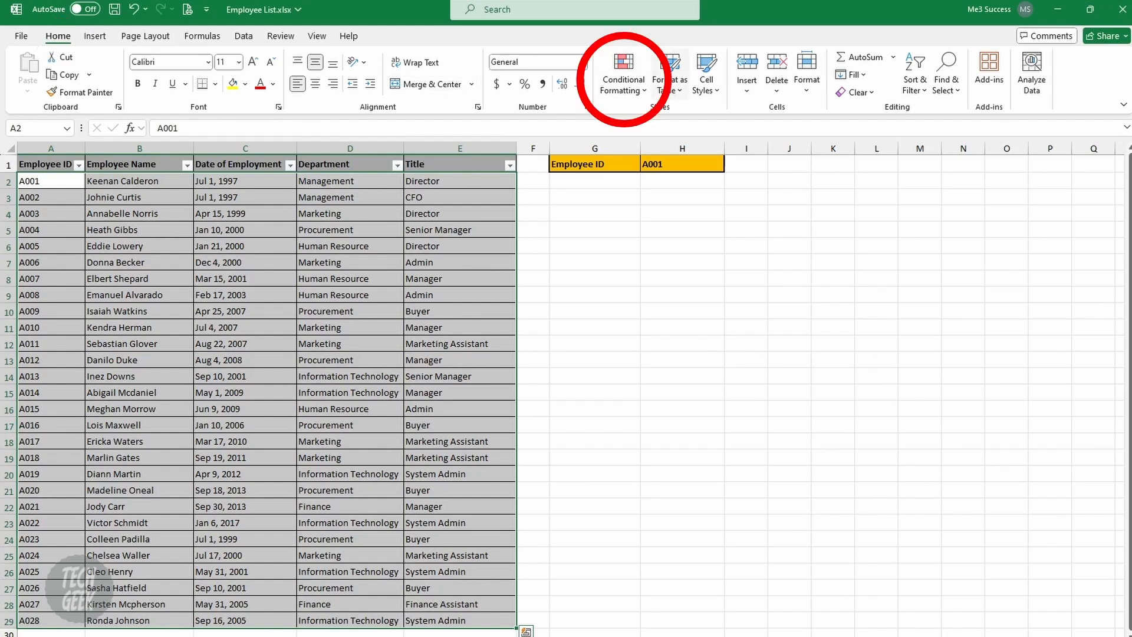
left_click(623, 82)
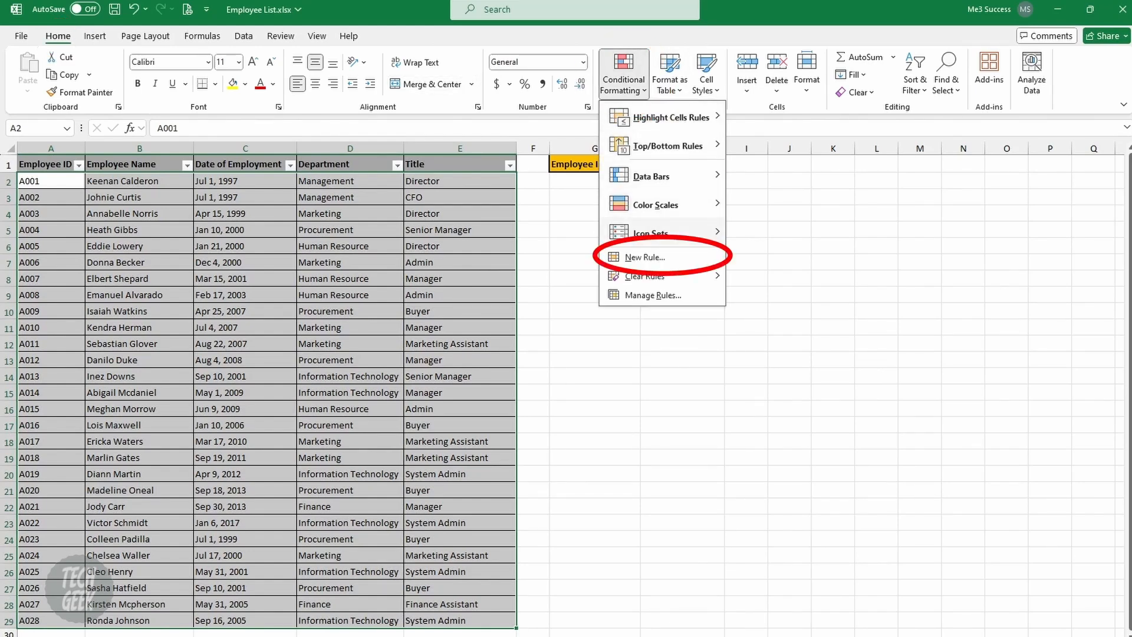
left_click(645, 257)
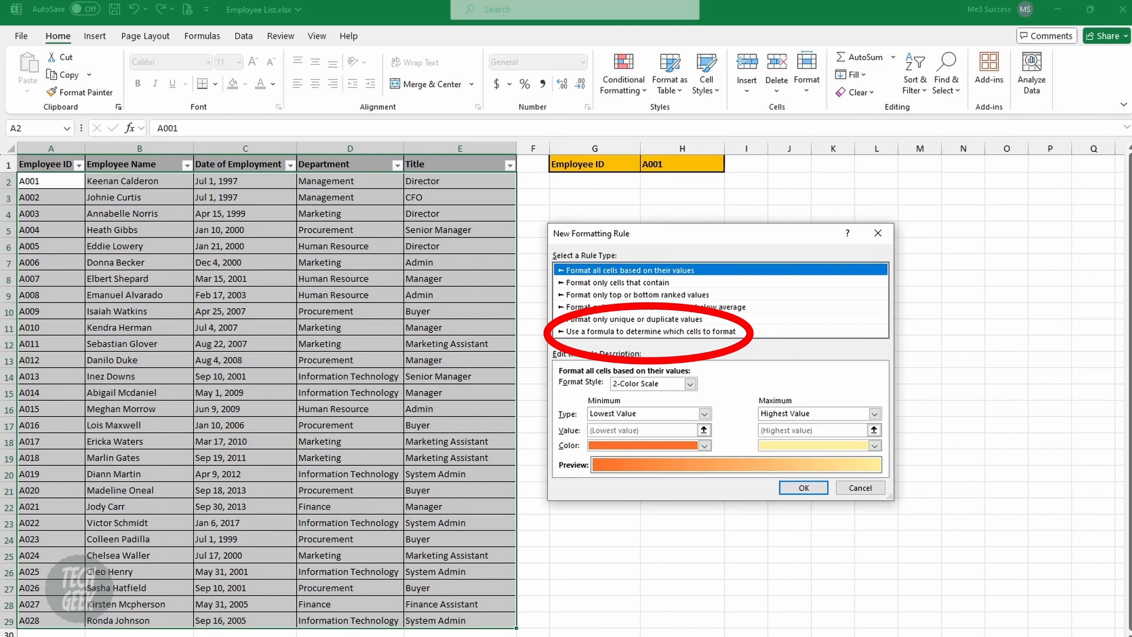
left_click(650, 332)
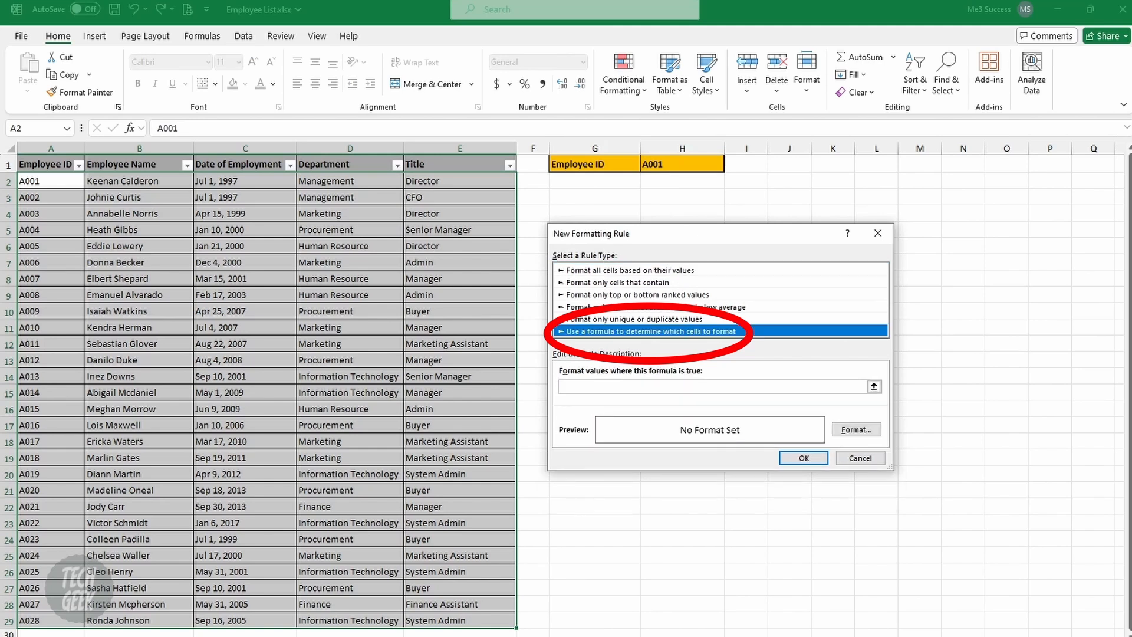
Step: Enter =$H$1=$A2 as the rule's formula, referencing the lookup cell and the first Employee ID
left_click(648, 387)
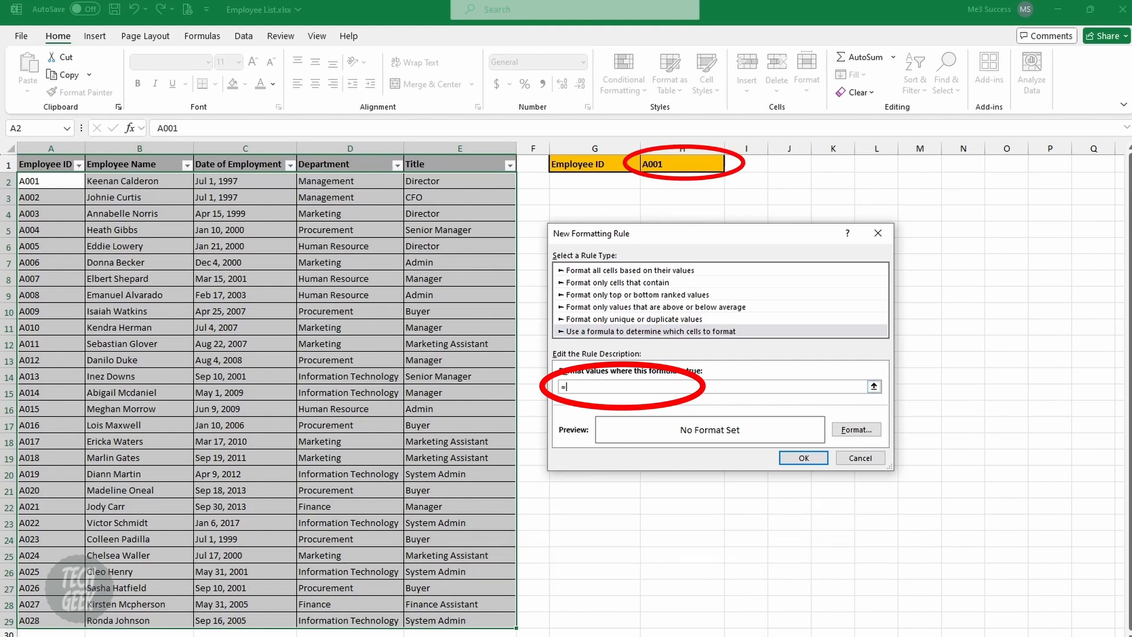
left_click(682, 164)
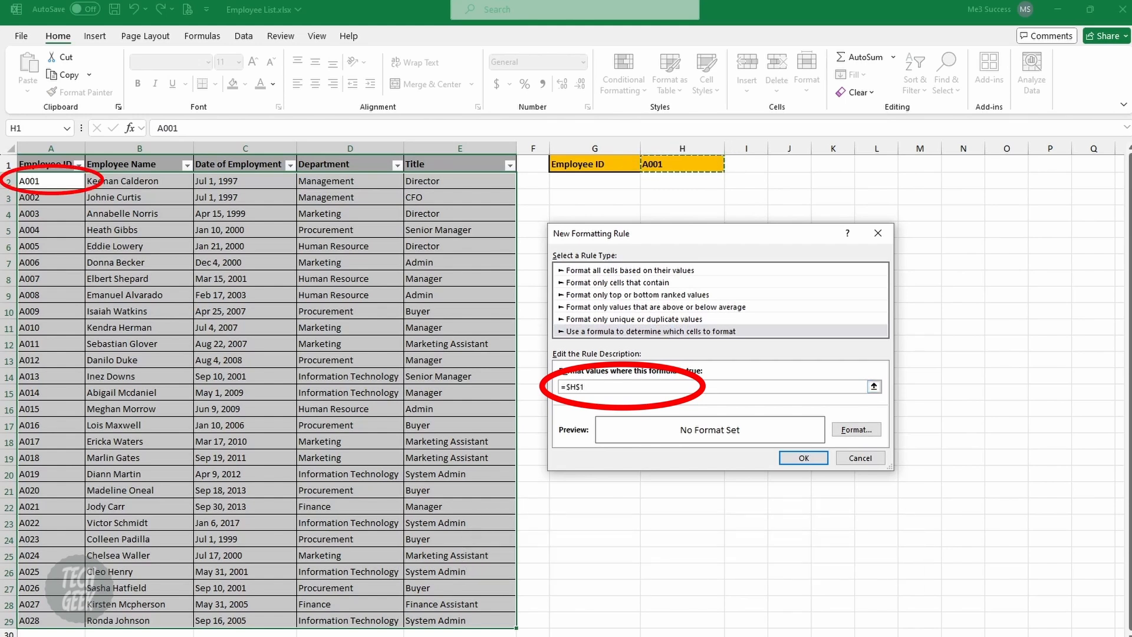
type("=")
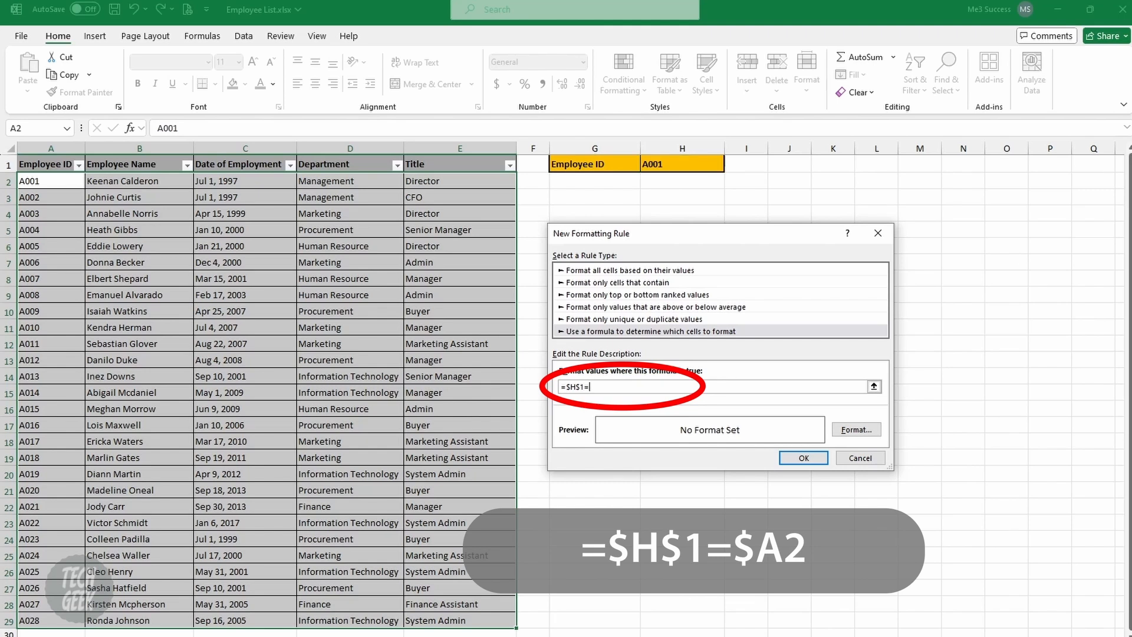
left_click(77, 181)
left_click(602, 386)
key("BackSpace")
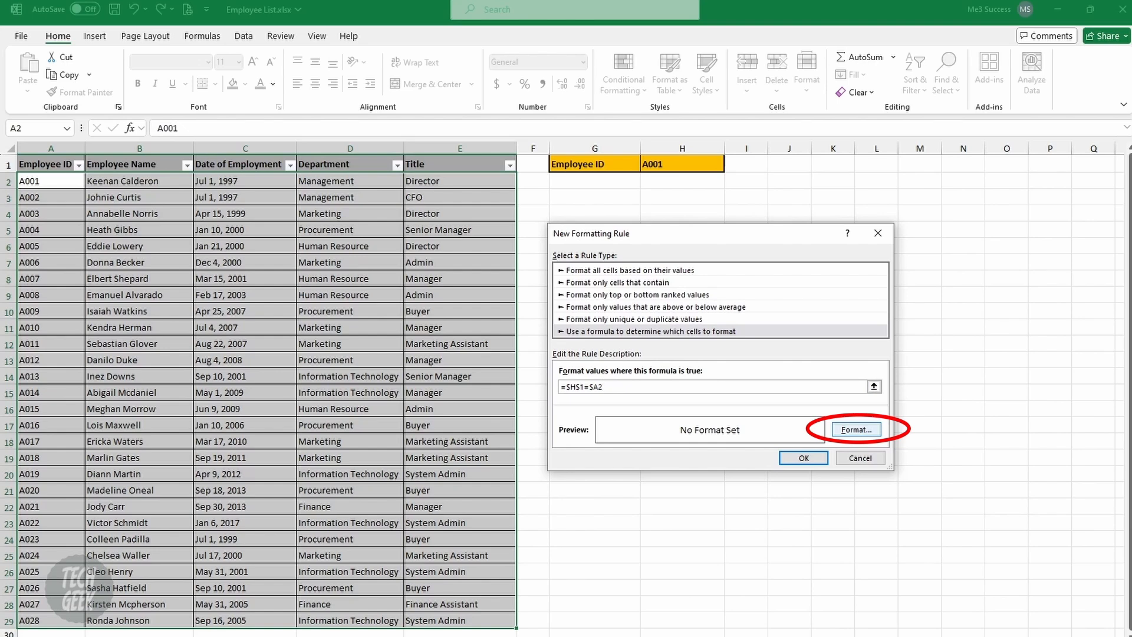
Step: Give the rule a yellow fill and apply it to the employee table
left_click(856, 429)
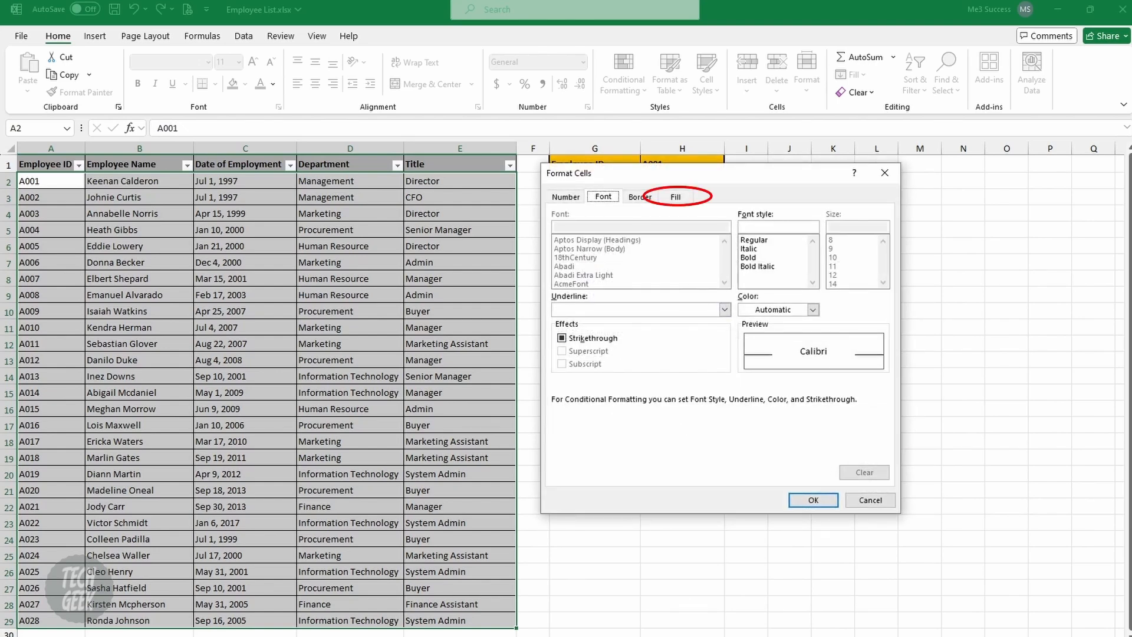
left_click(675, 197)
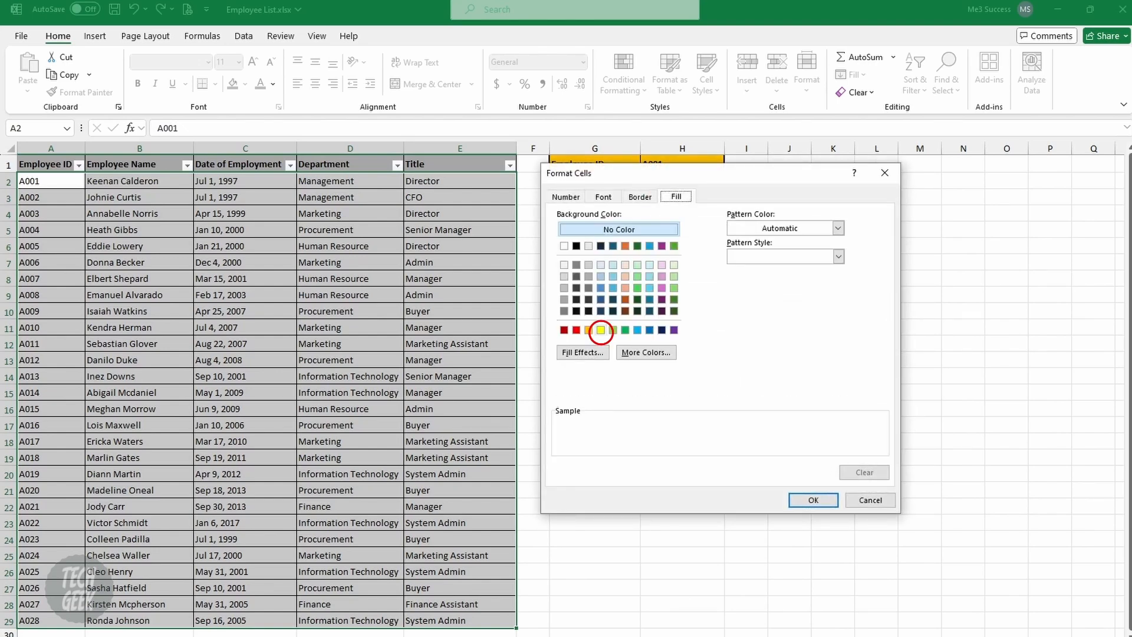
left_click(600, 330)
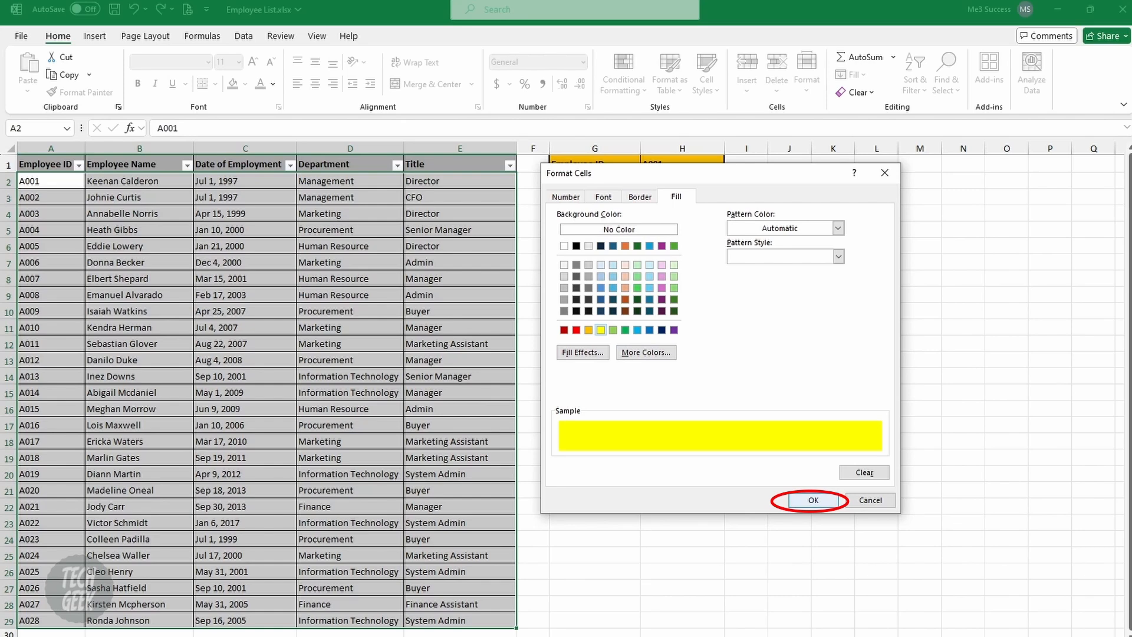
left_click(813, 500)
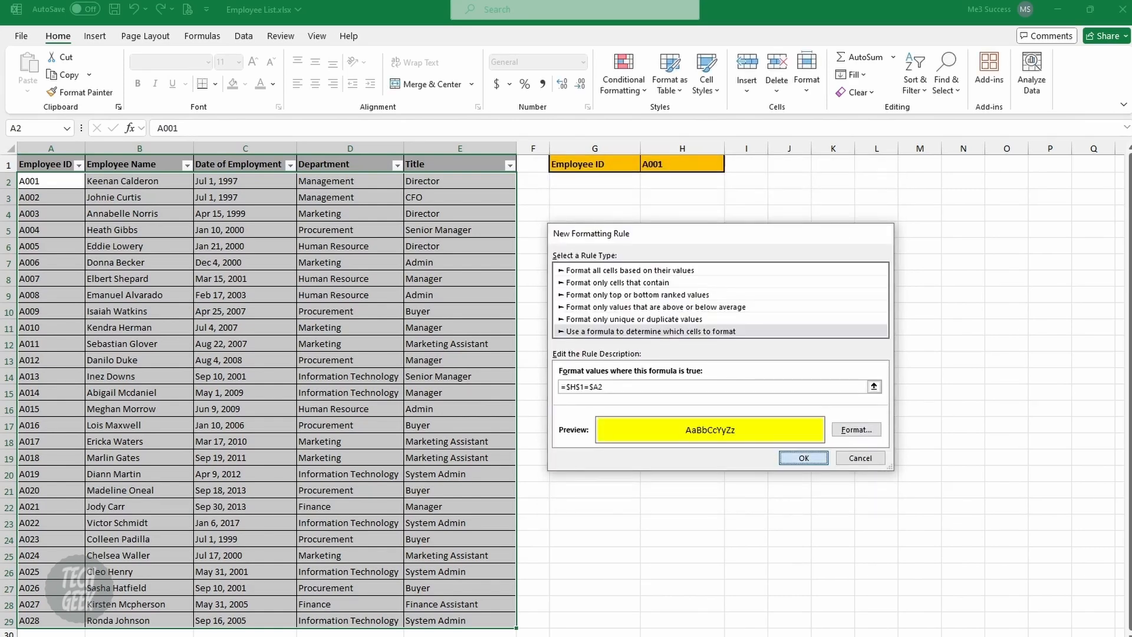
left_click(798, 457)
Step: Change the lookup Employee ID in cell H1 to A004
left_click(682, 181)
double_click(682, 165)
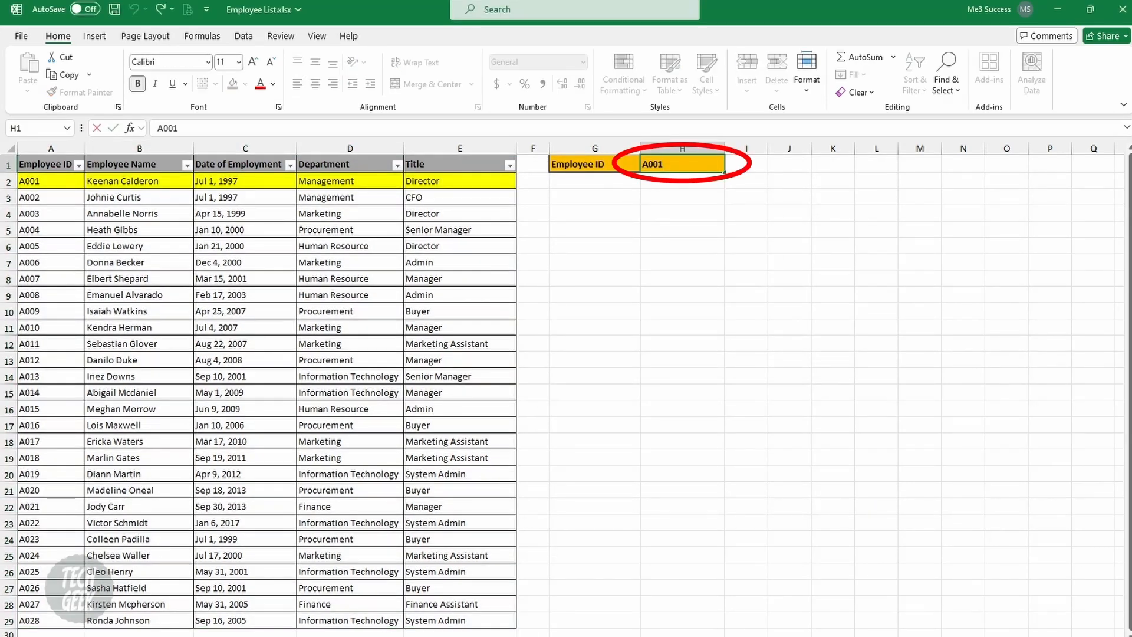
key("BackSpace")
type("4")
key("Return")
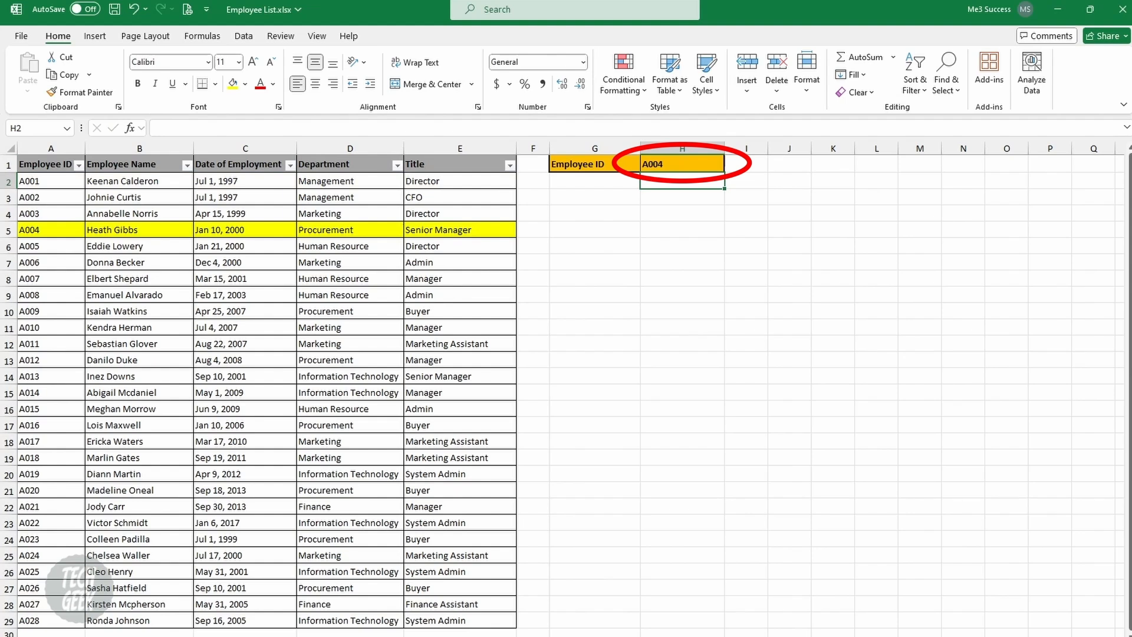
Step: Change the lookup Employee ID in cell H1 to A008
double_click(682, 165)
key("BackSpace")
type("8")
key("Return")
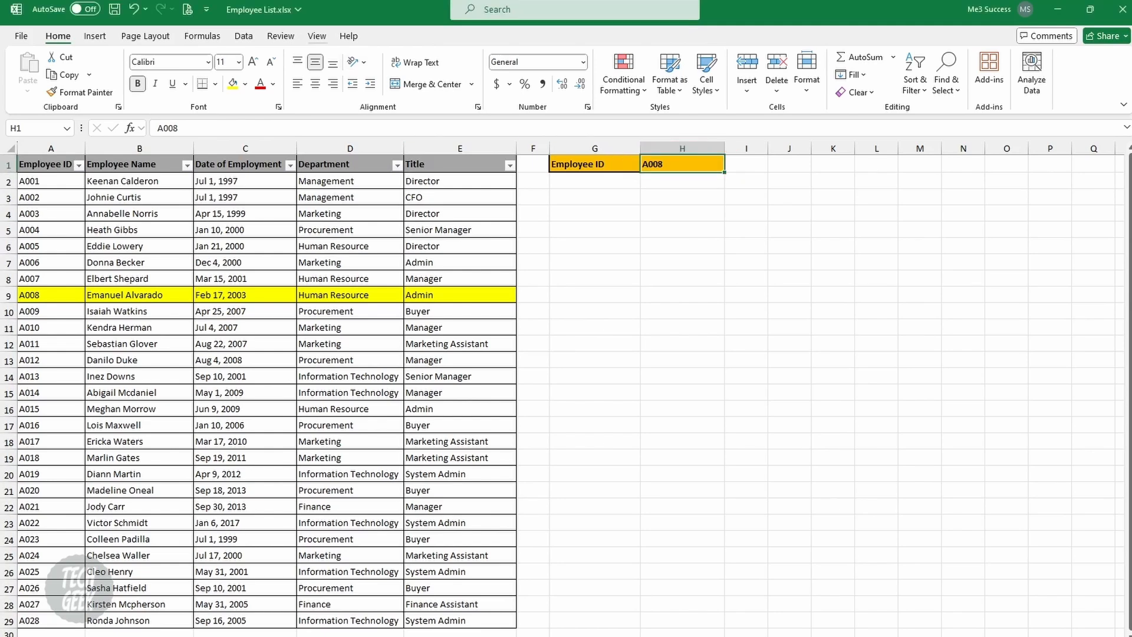
Step: Add list data validation to cell H1 with =$A$2:$A$29 as the source
left_click(244, 36)
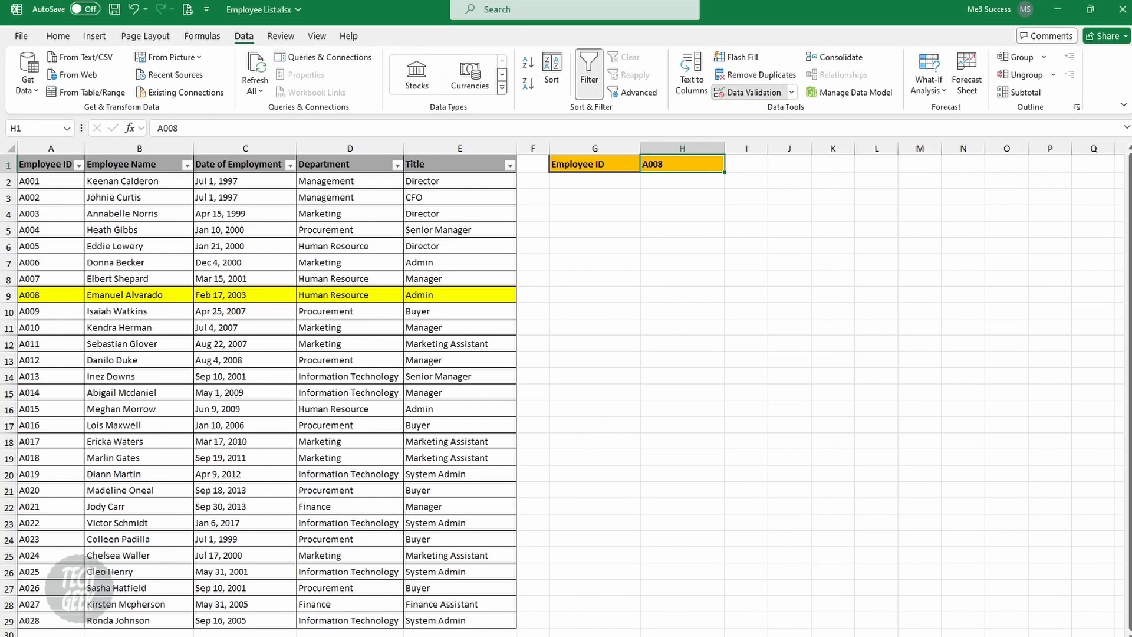
left_click(753, 92)
left_click(702, 294)
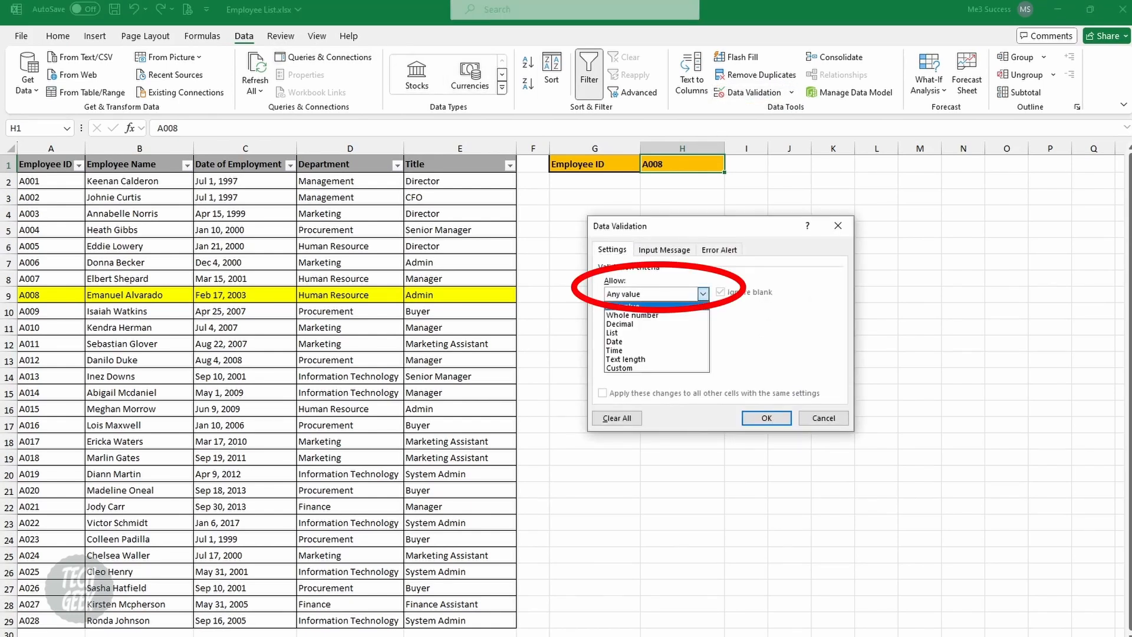
left_click(656, 332)
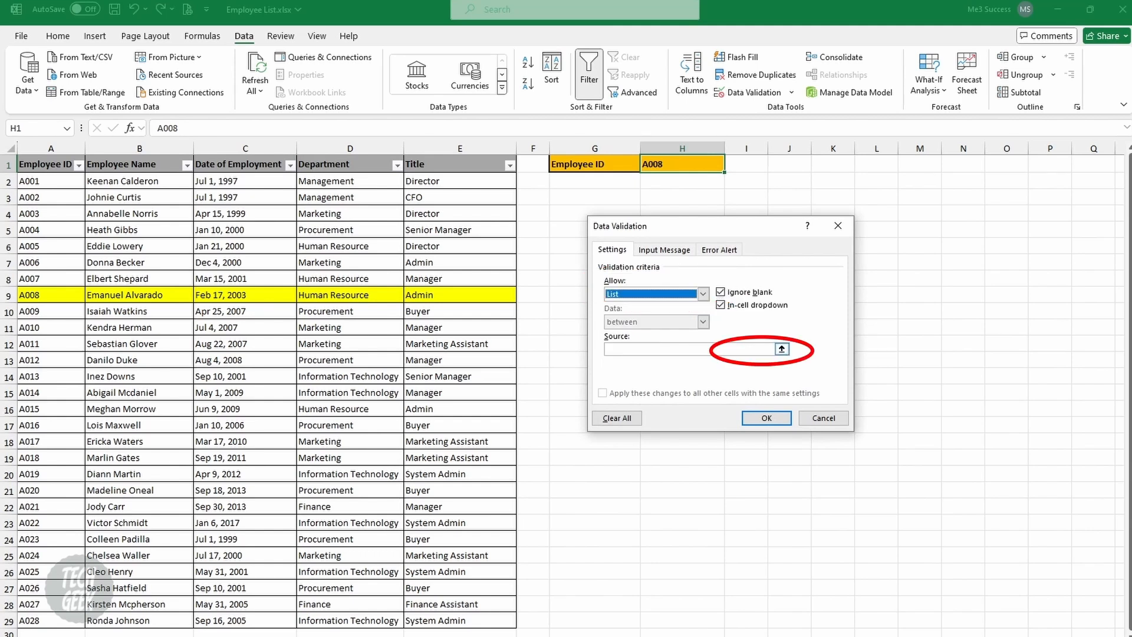
left_click(781, 349)
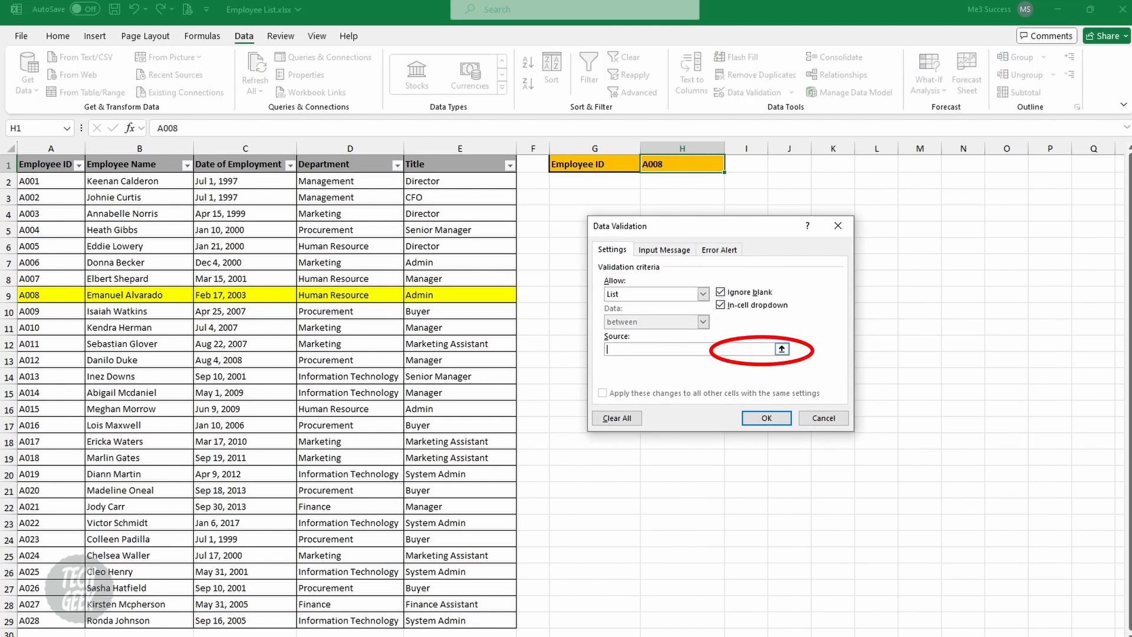
left_click_drag(51, 180, 53, 620)
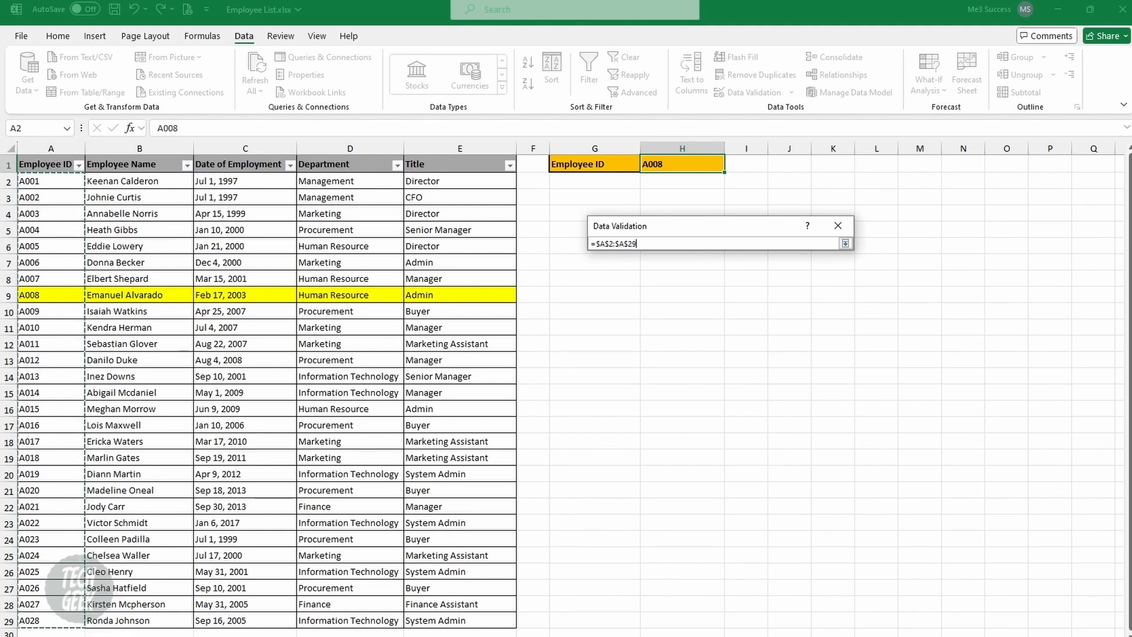
key("Return")
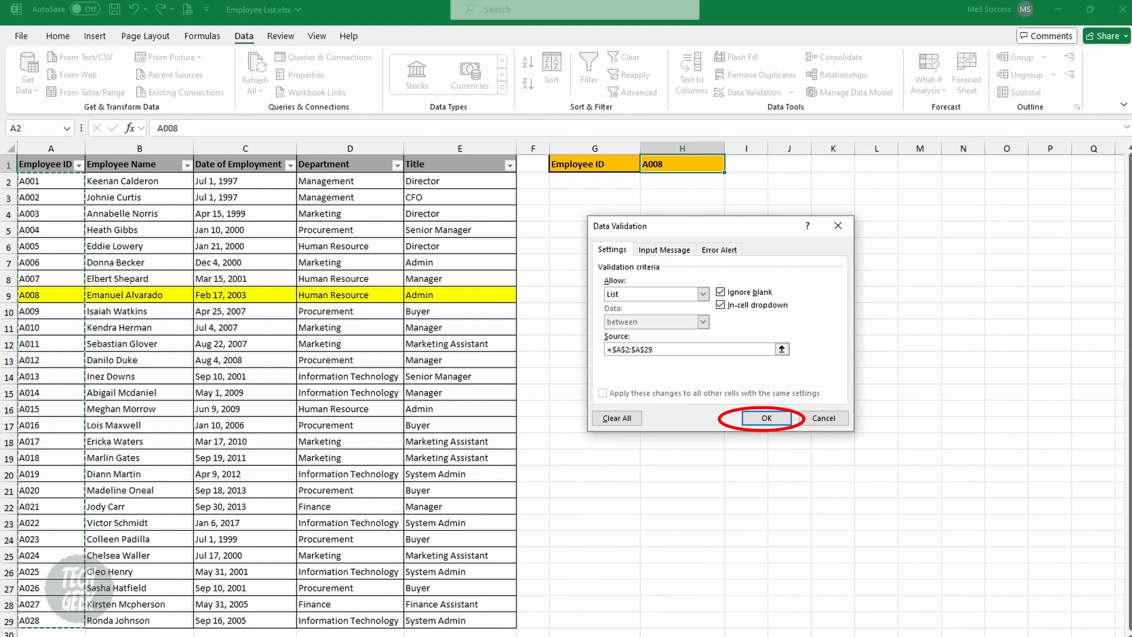
left_click(766, 417)
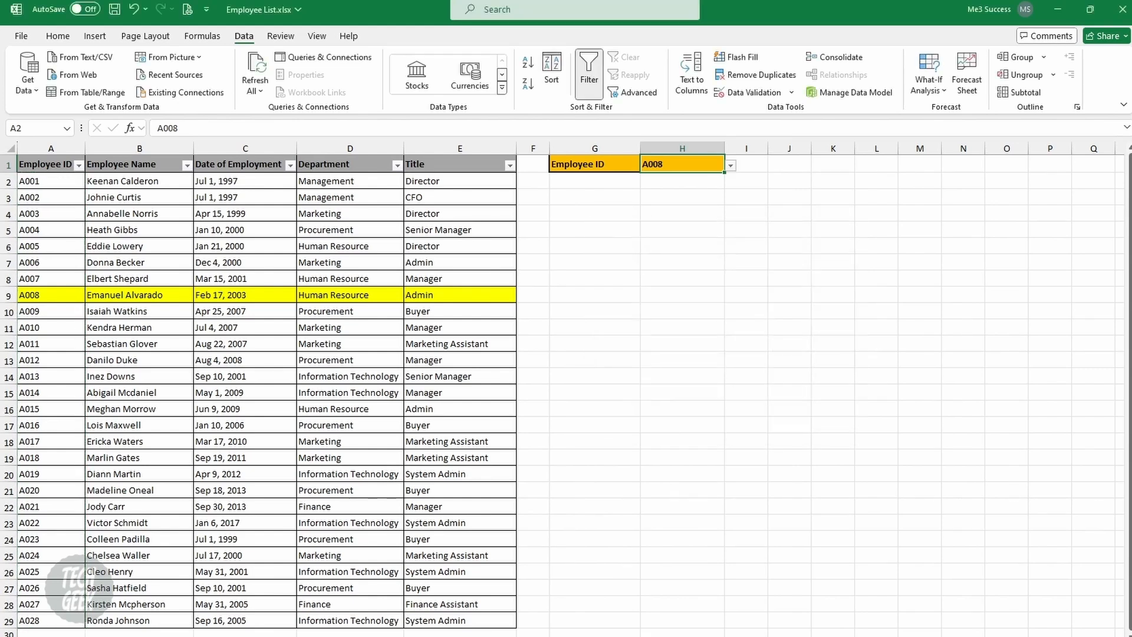
Step: Try the drop-down in cell H1 by choosing A011, A002 and A006 in turn
left_click(730, 165)
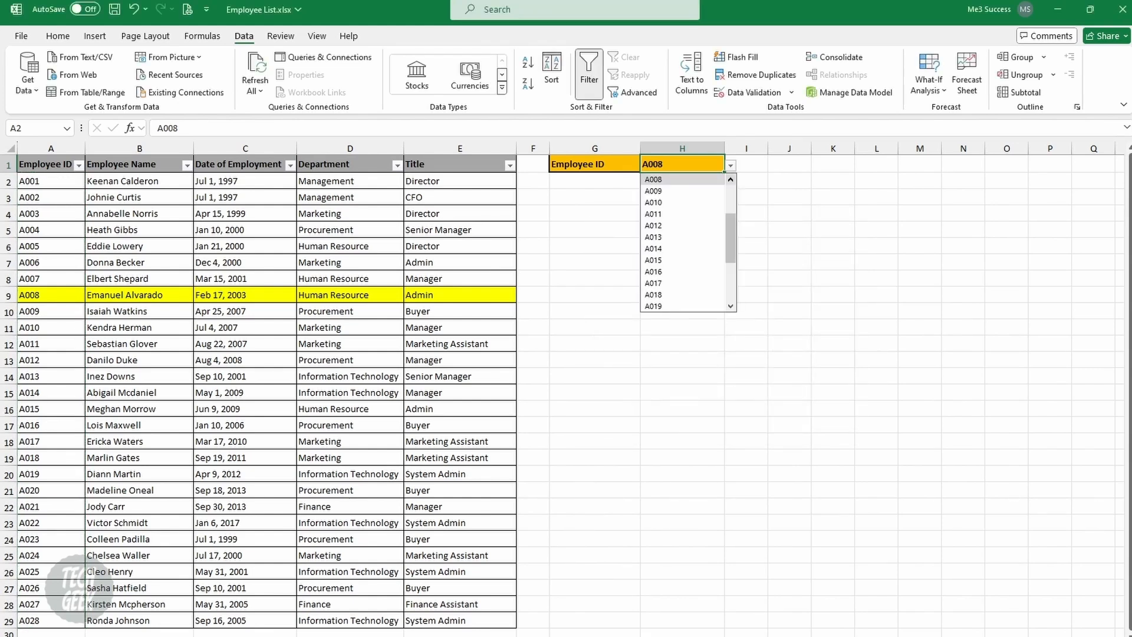
left_click(683, 214)
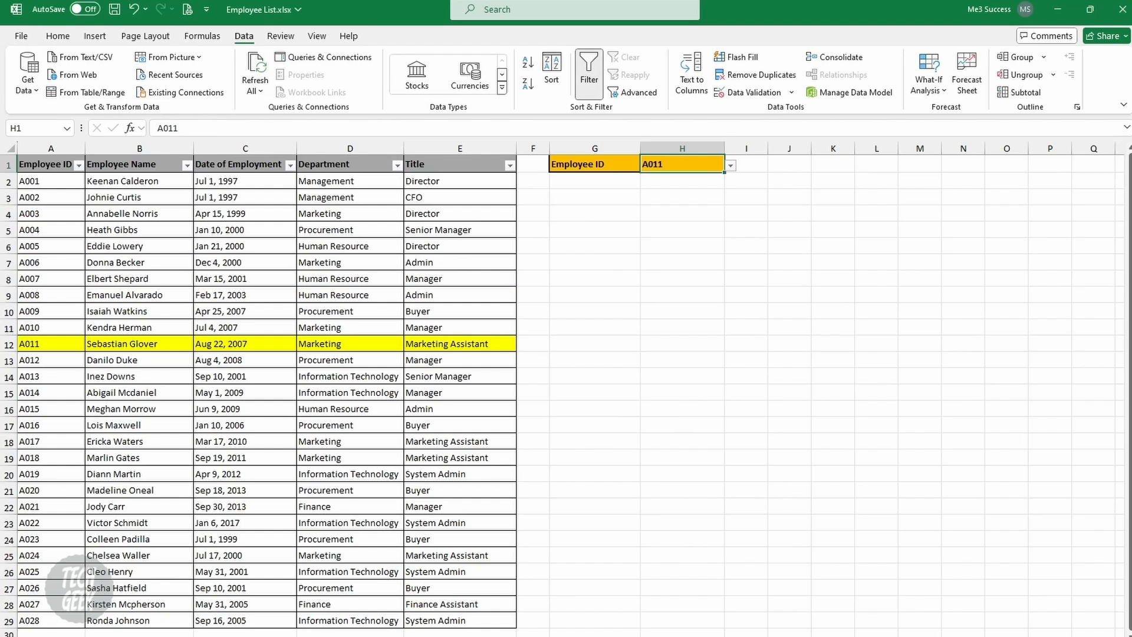
left_click(730, 165)
left_click(683, 191)
left_click(730, 166)
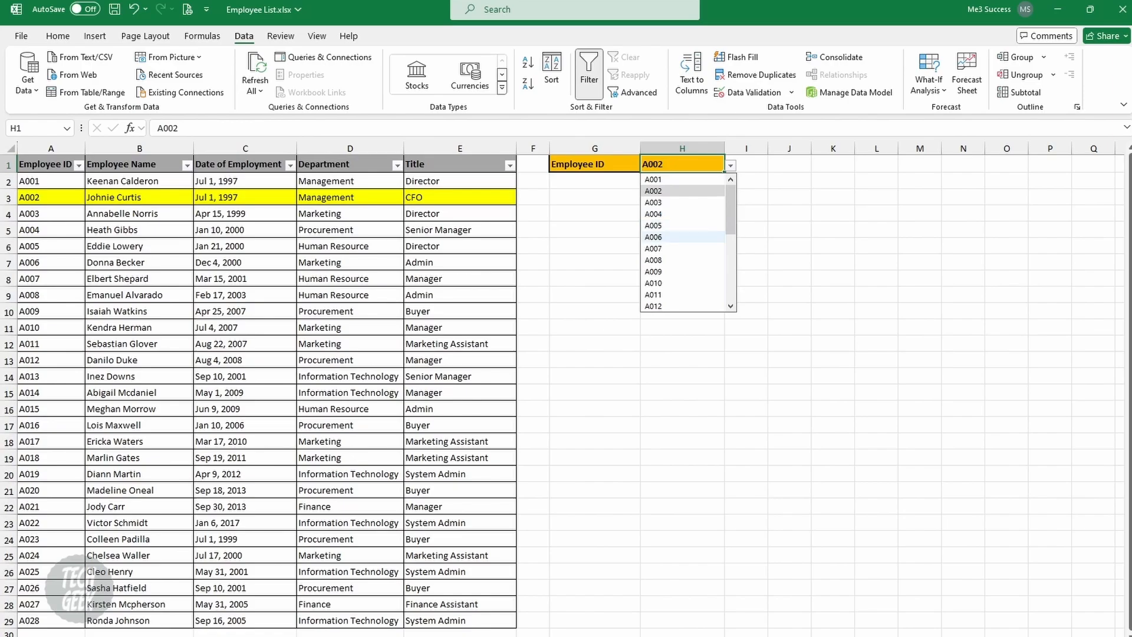
left_click(684, 237)
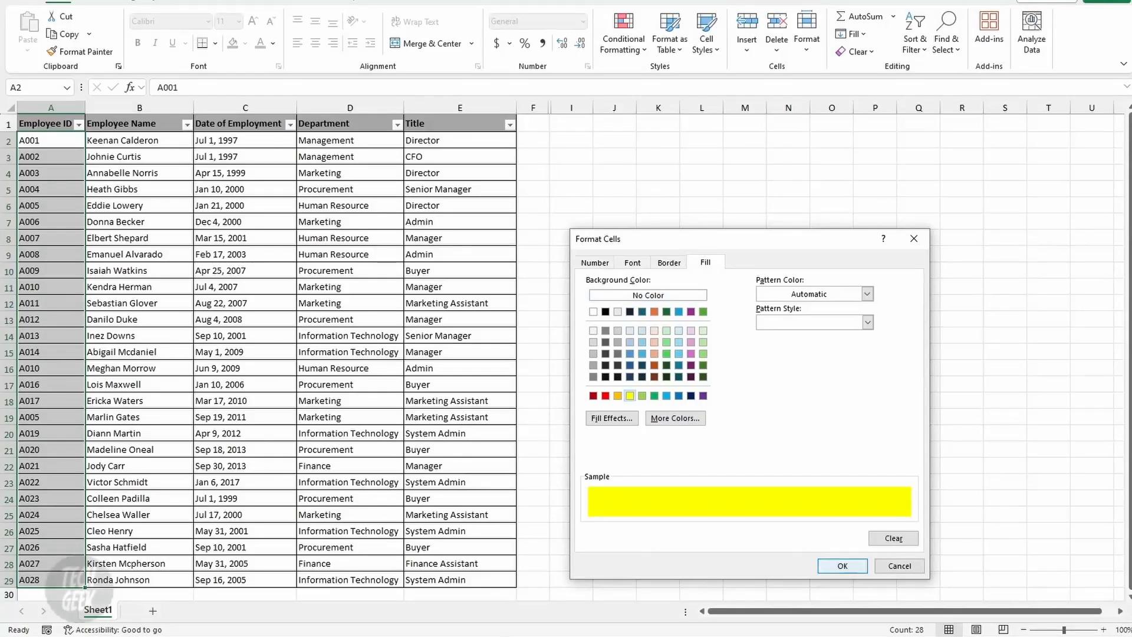
Step: Confirm the yellow fill and apply the formatting rule to the Employee ID cells
left_click(842, 565)
key("Return")
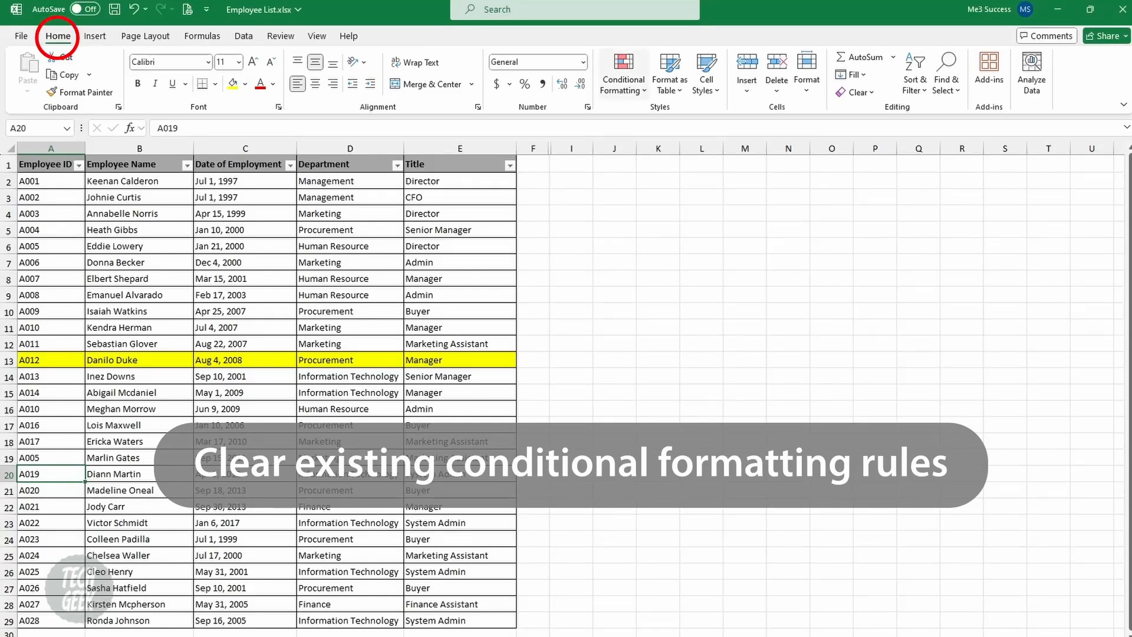
Step: Clear all conditional formatting rules from the entire sheet and select an empty cell outside the table
left_click(623, 79)
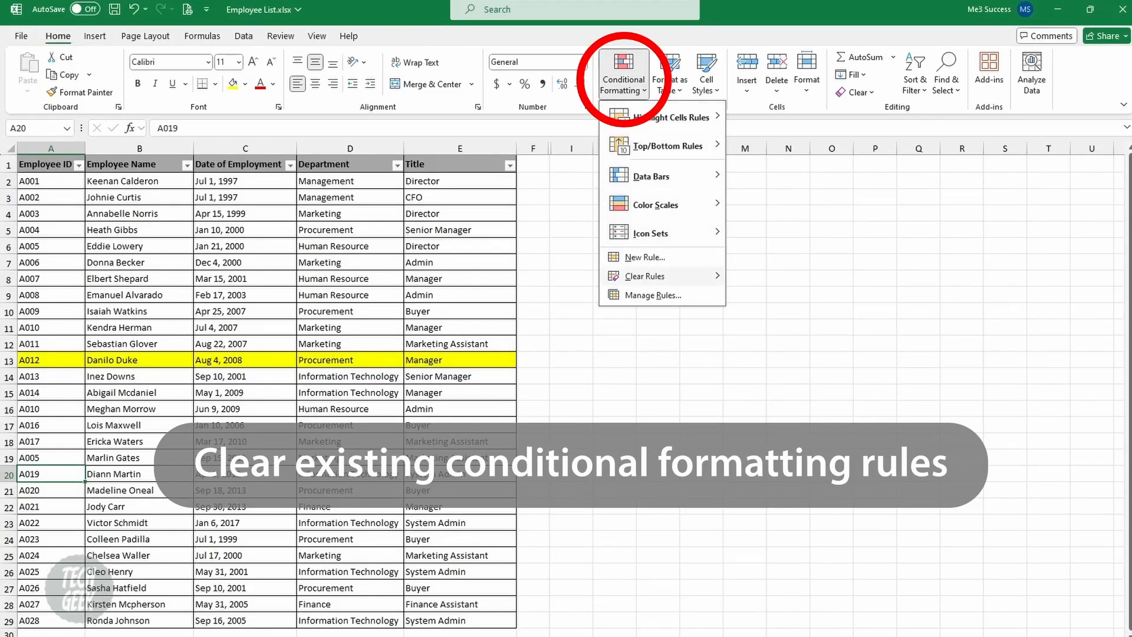
mouse_move(645, 276)
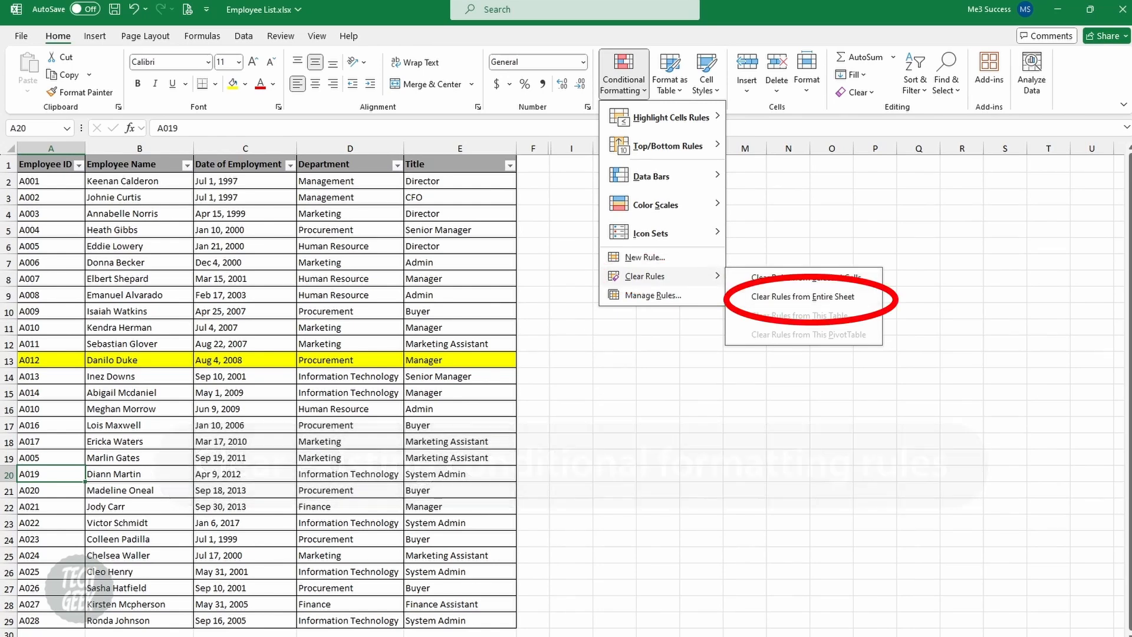
left_click(803, 296)
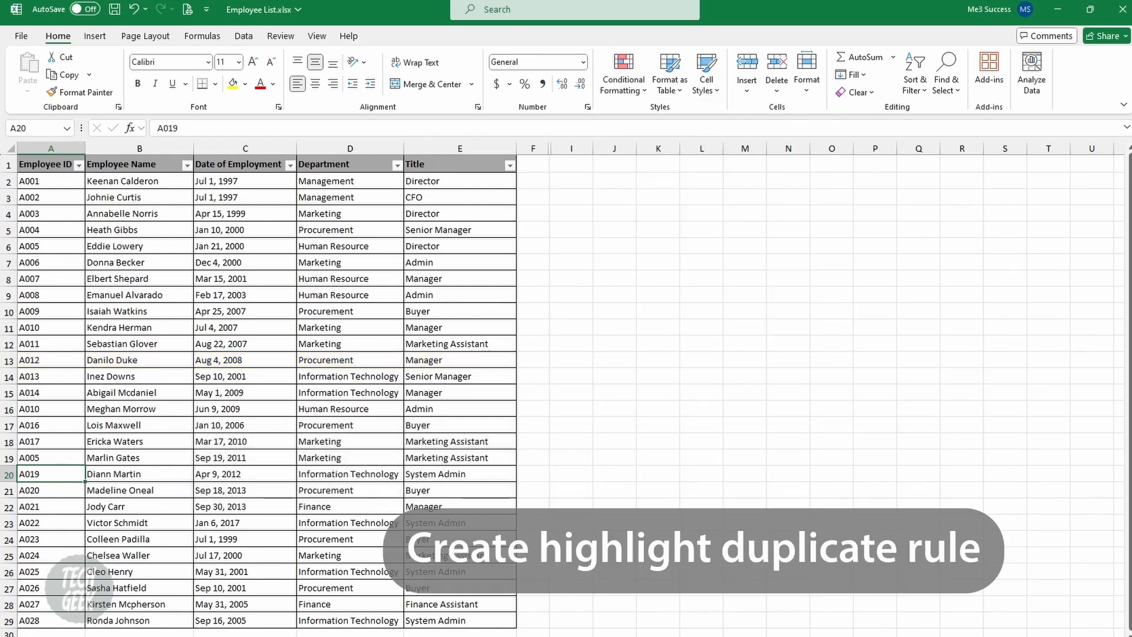
left_click(745, 278)
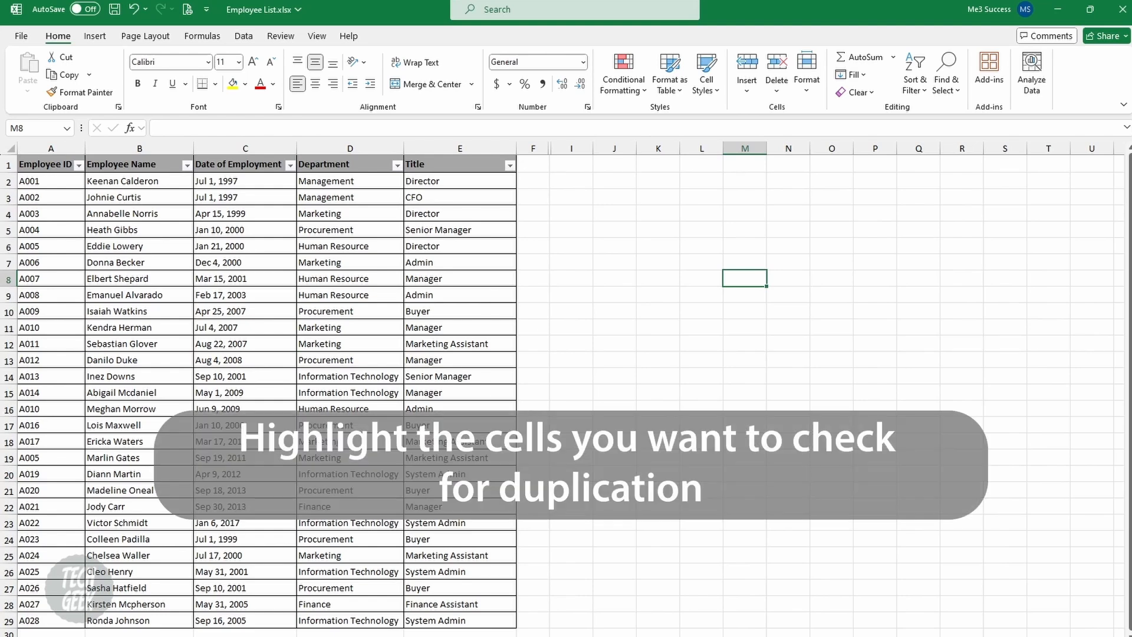
Step: Start a conditional formatting rule that formats only duplicate values for the Employee ID cells A2:A29
left_click_drag(51, 180, 51, 621)
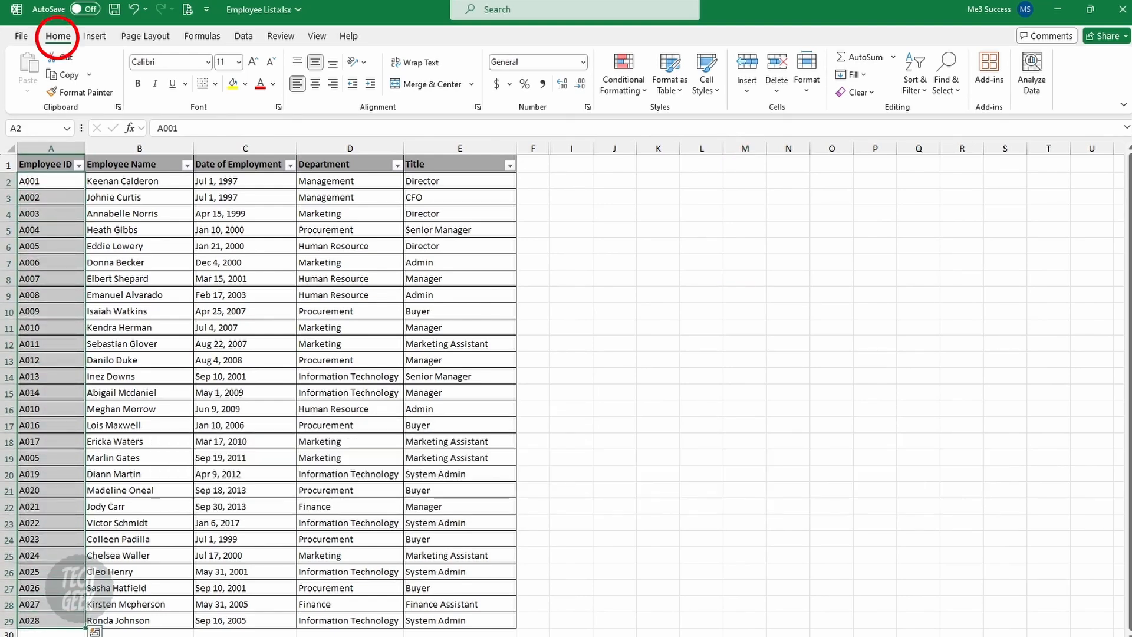
left_click(623, 73)
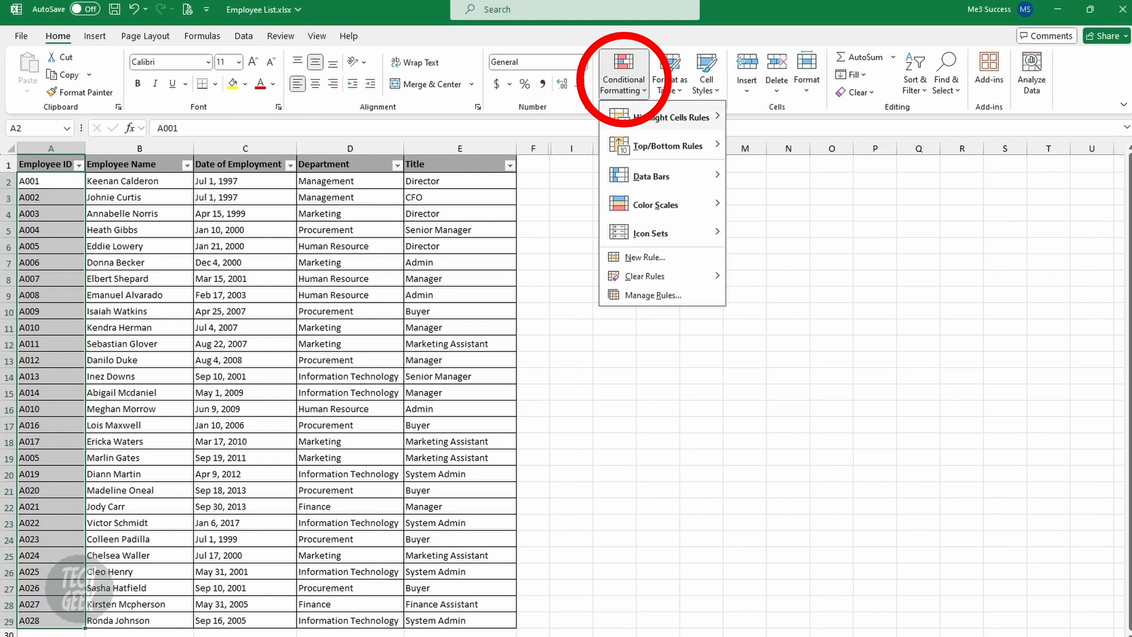
left_click(644, 257)
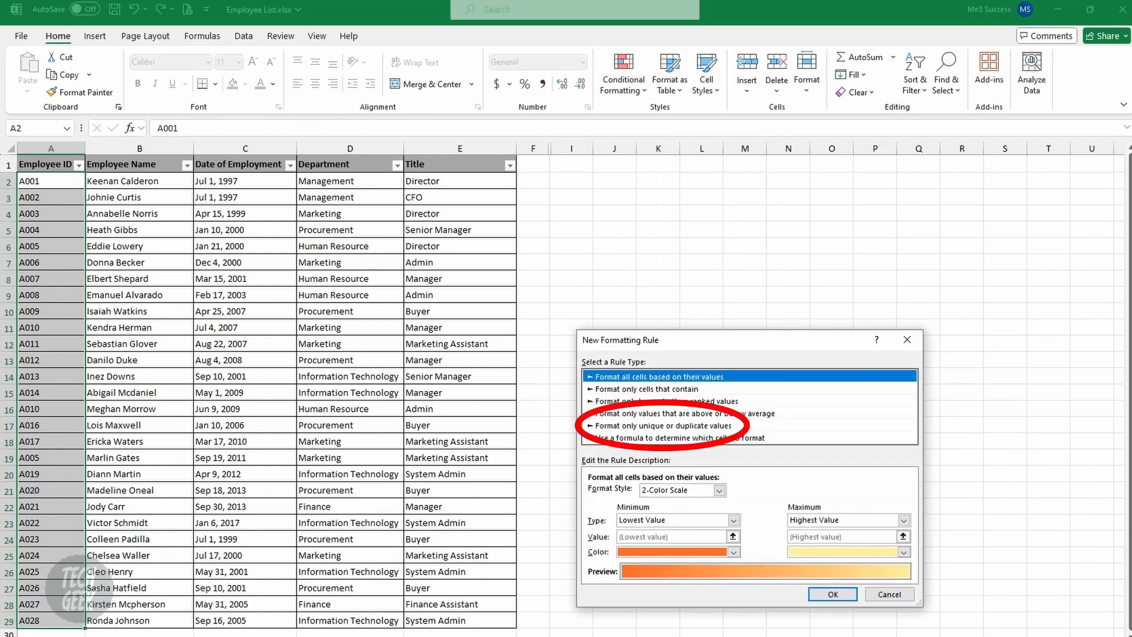
left_click(663, 426)
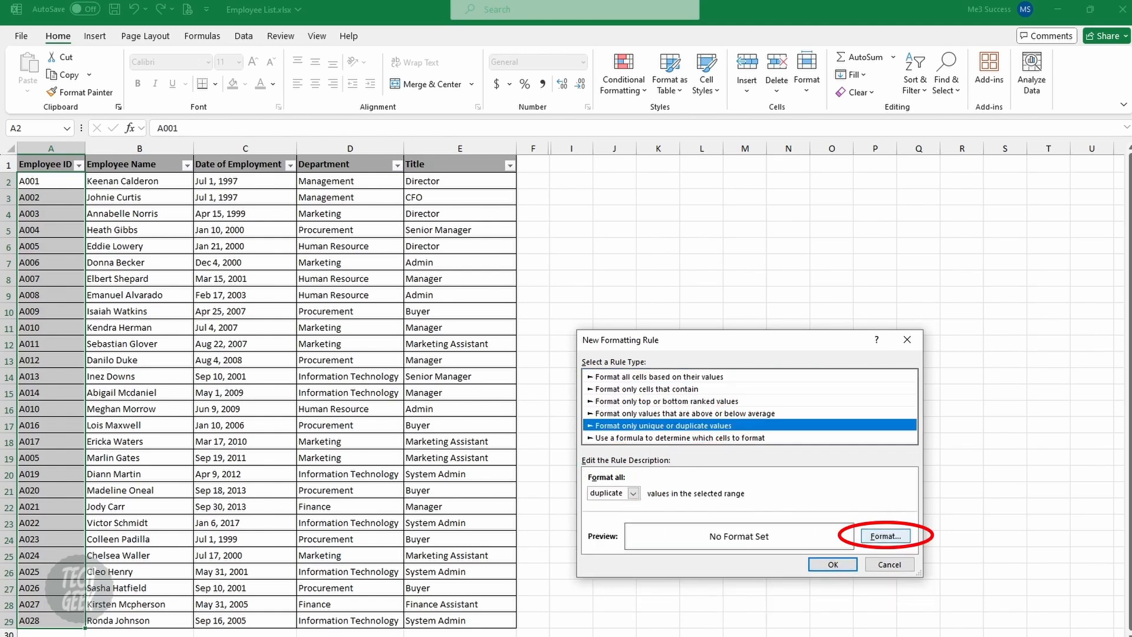
Step: Give the duplicate-values rule a yellow fill, apply it to the Employee ID cells, and deselect the range
left_click(885, 536)
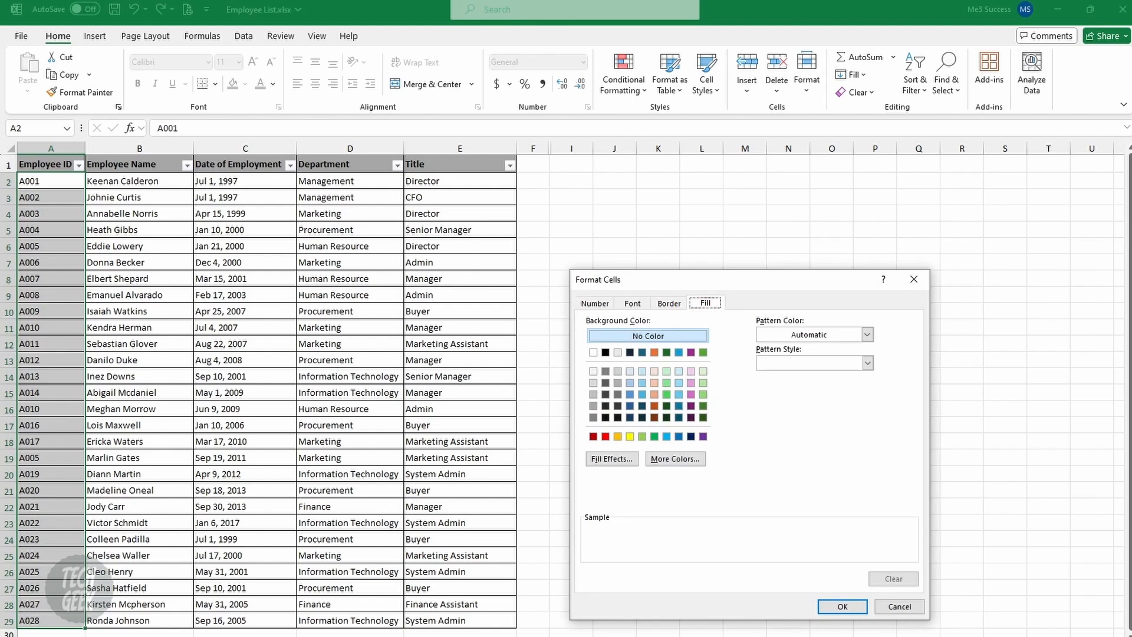
left_click(630, 436)
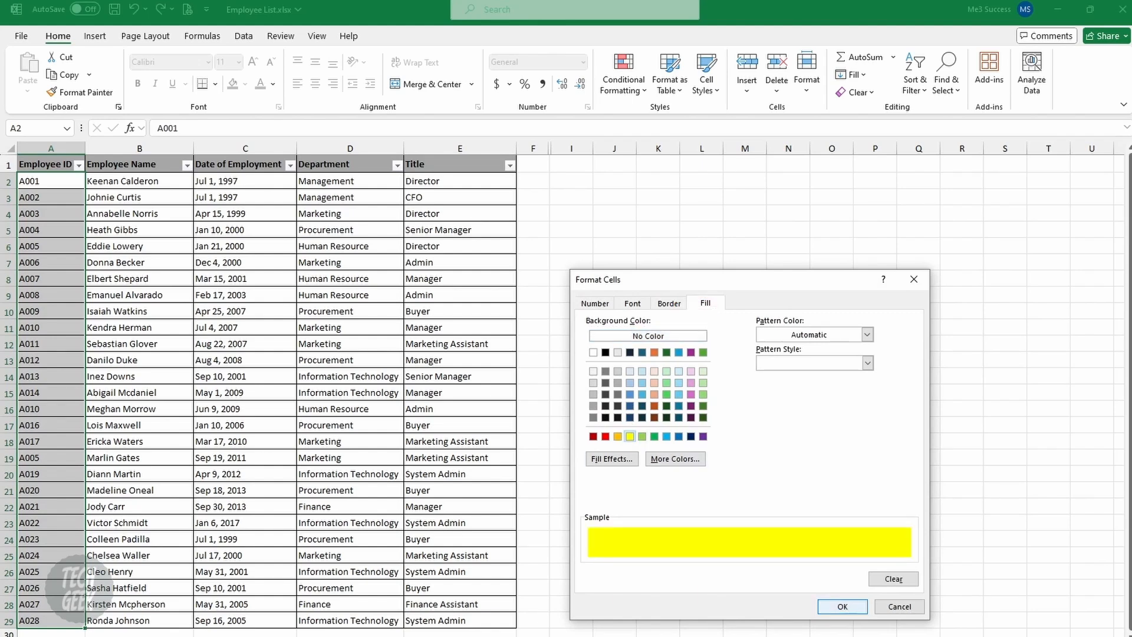
left_click(842, 607)
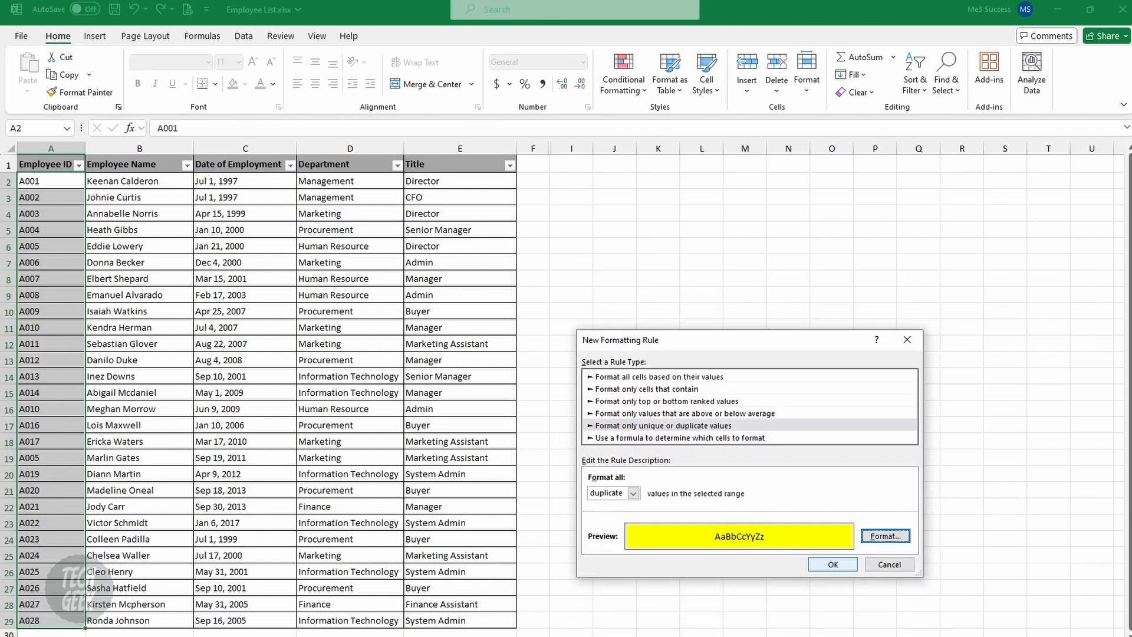
left_click(832, 564)
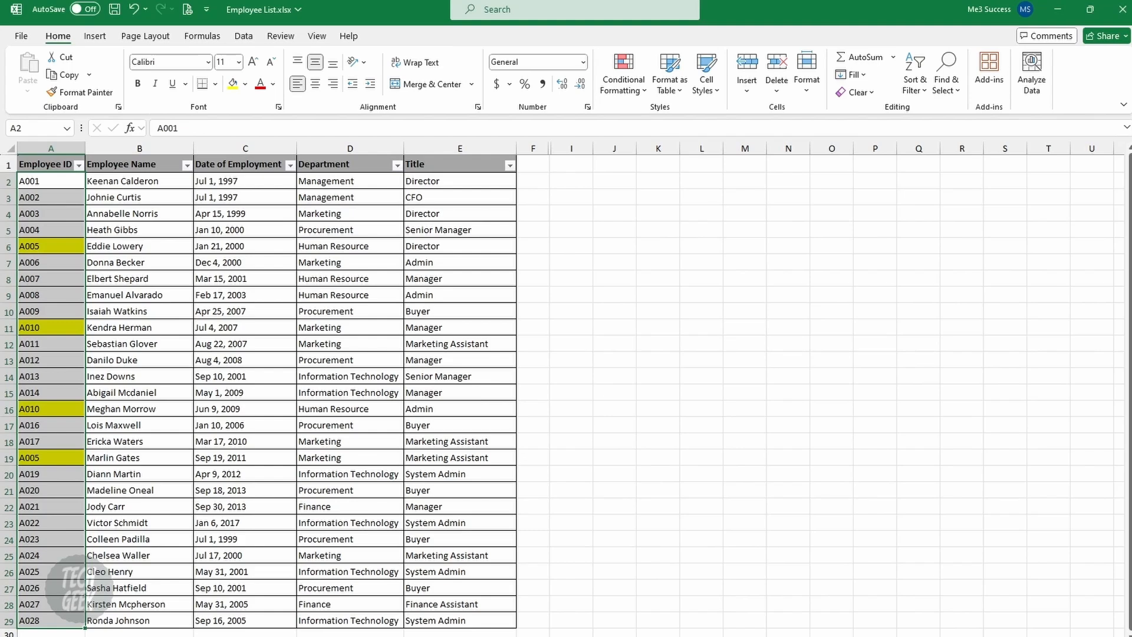
left_click(245, 360)
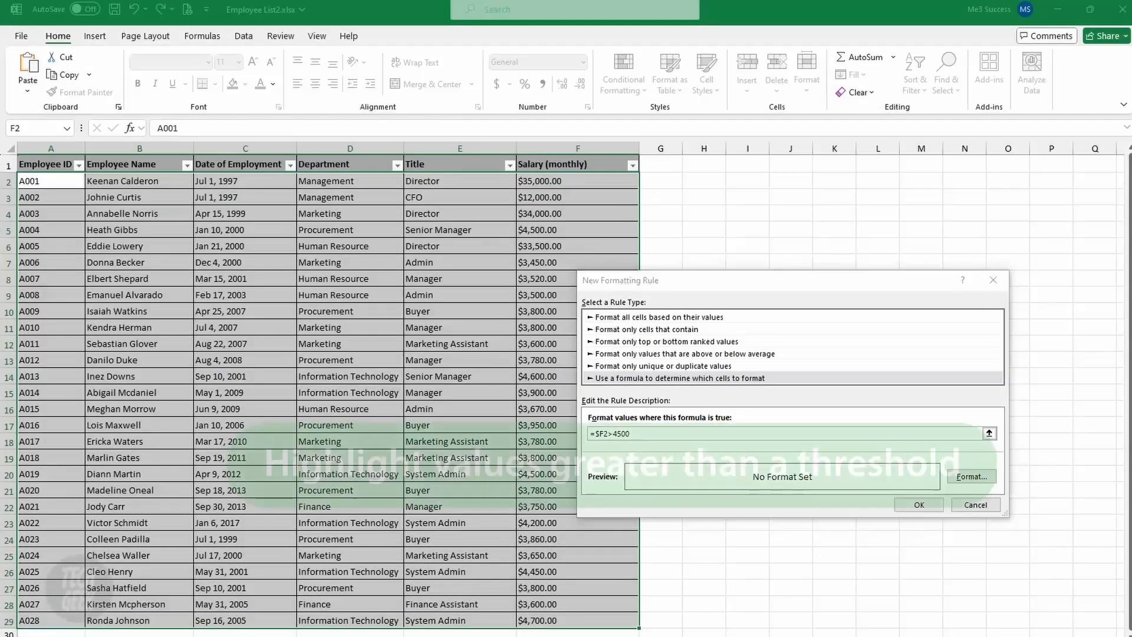
Step: Give the formula rule =$F2>4500 a yellow fill, apply it to the whole employee table, and deselect the range
left_click(971, 476)
left_click(672, 376)
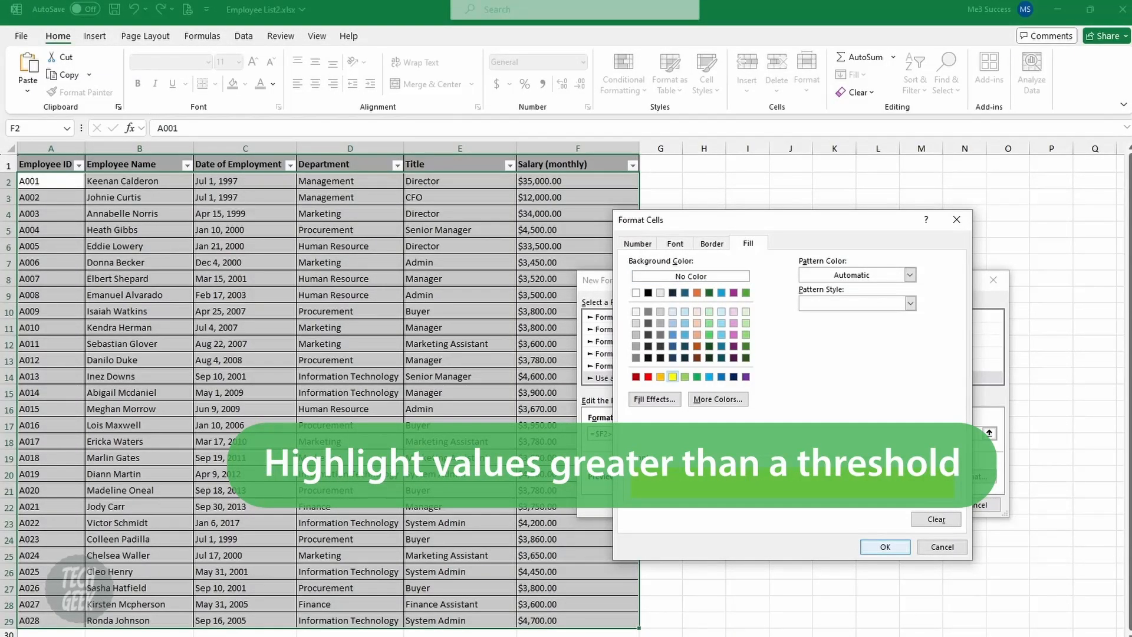
key("Return")
key("Return")
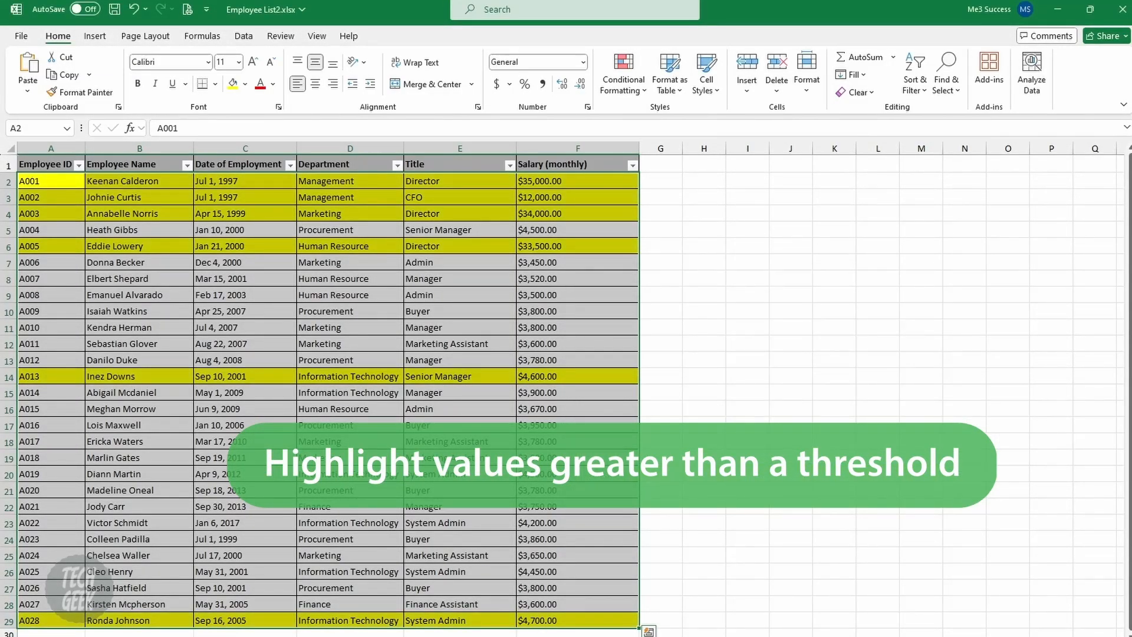
left_click(704, 441)
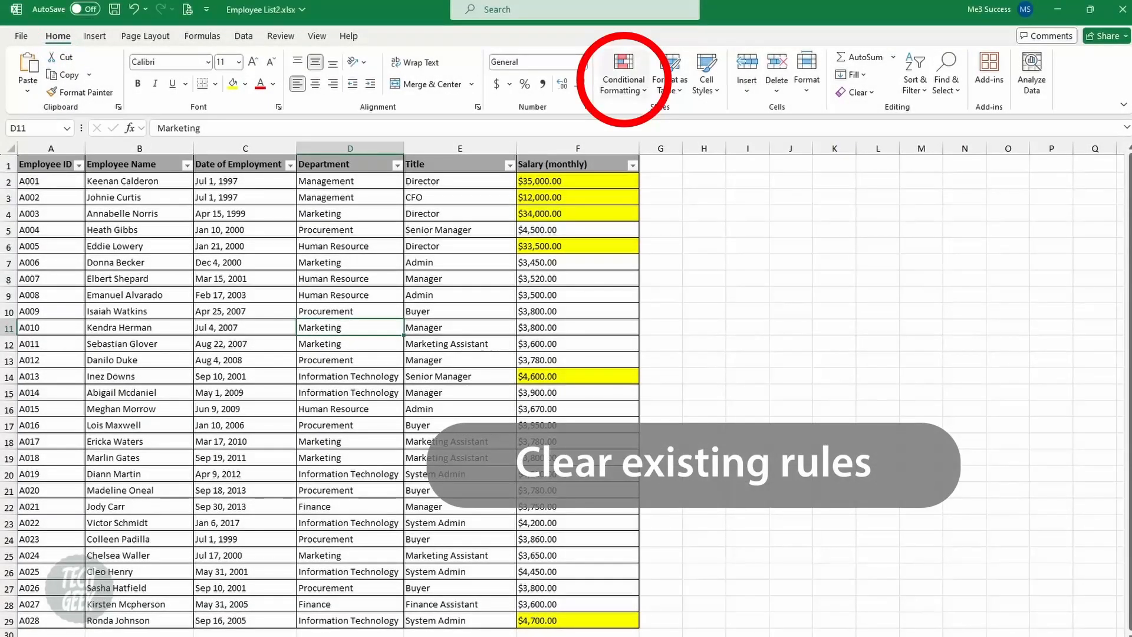
Step: Clear the conditional formatting rules from the entire sheet
left_click(624, 79)
mouse_move(662, 275)
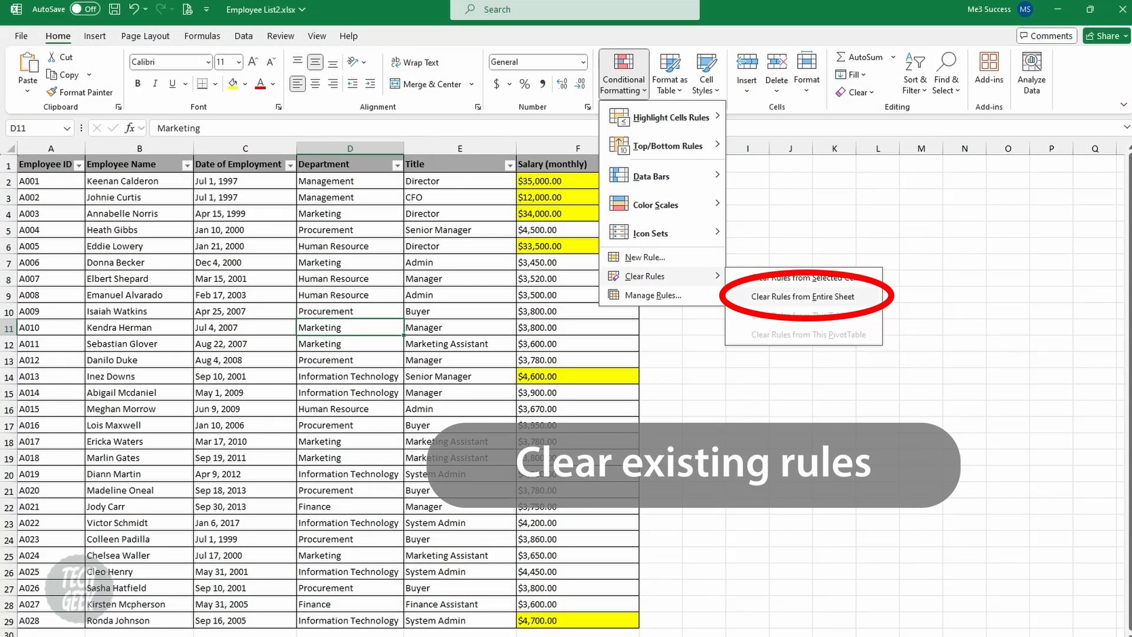
left_click(802, 295)
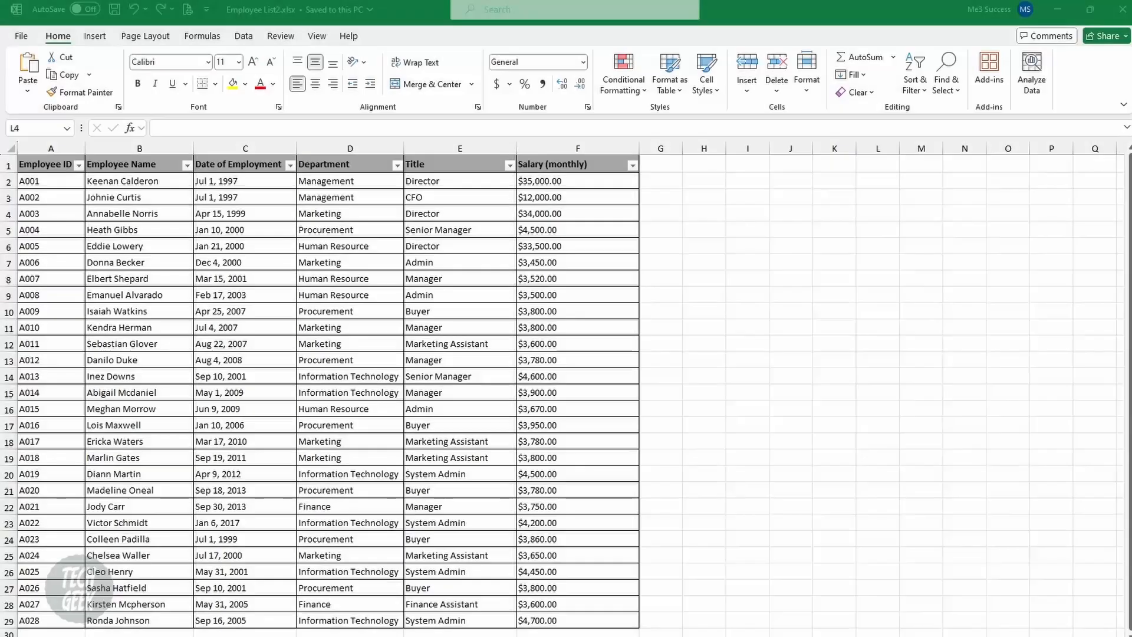
Step: Start a conditional formatting rule of the type "Format only cells that contain" for the monthly salary cells F2:F29
left_click(578, 181)
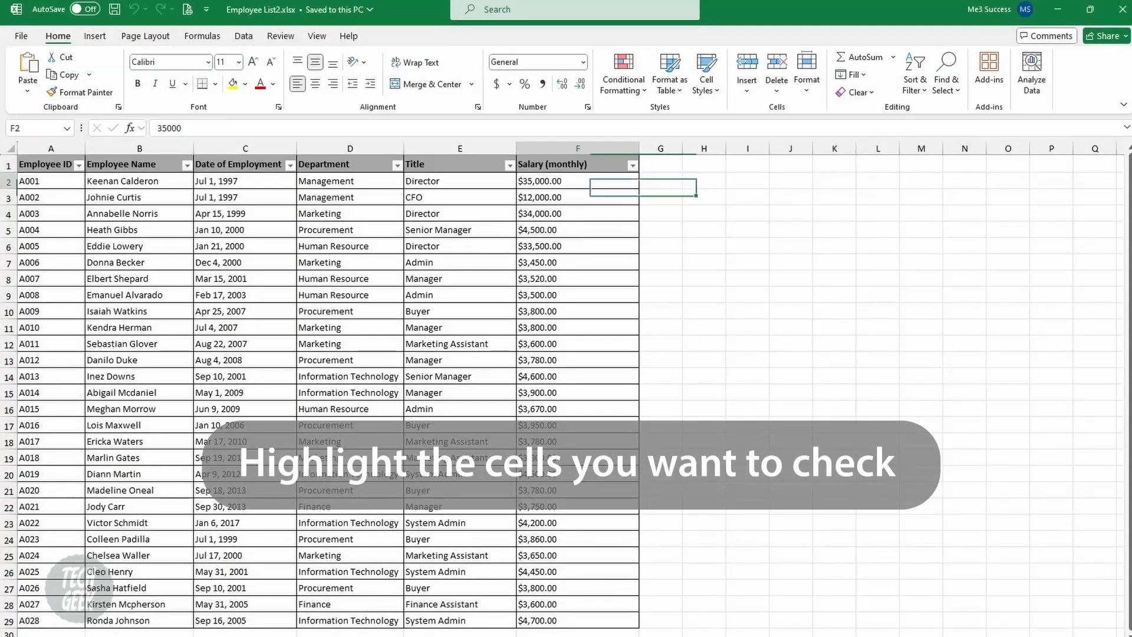
left_click_drag(577, 181, 577, 620)
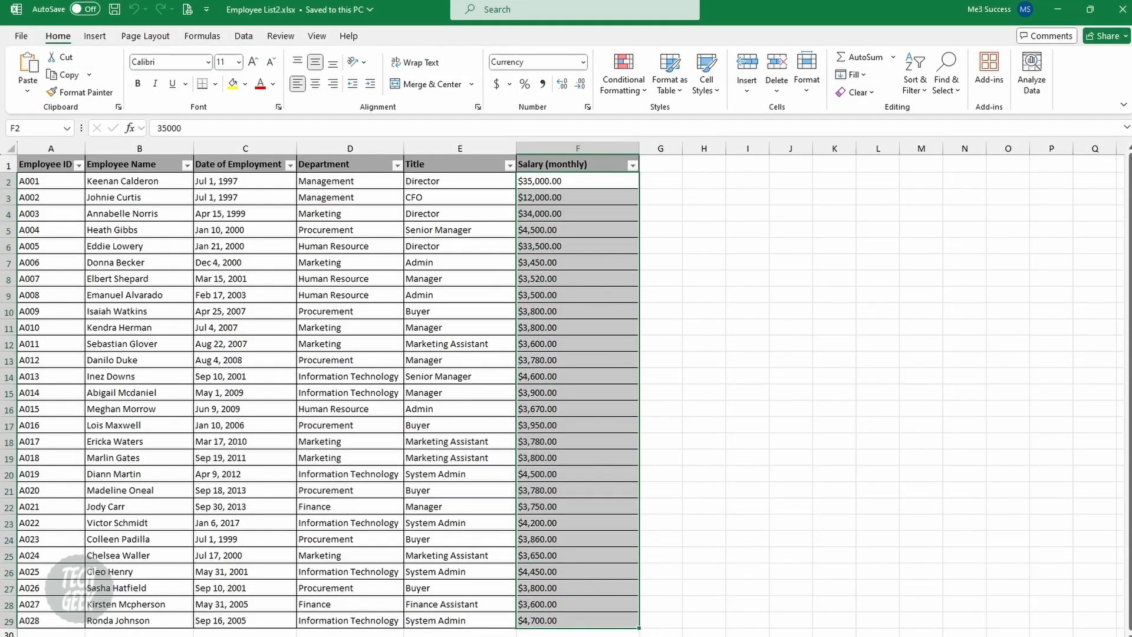
left_click(623, 74)
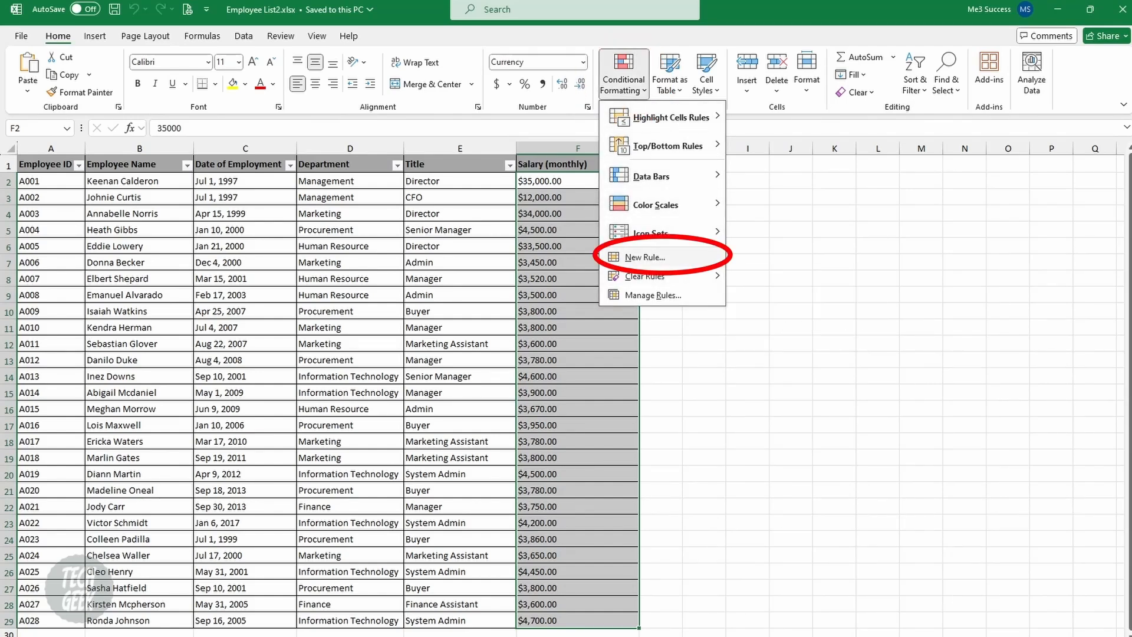
left_click(645, 257)
left_click(647, 374)
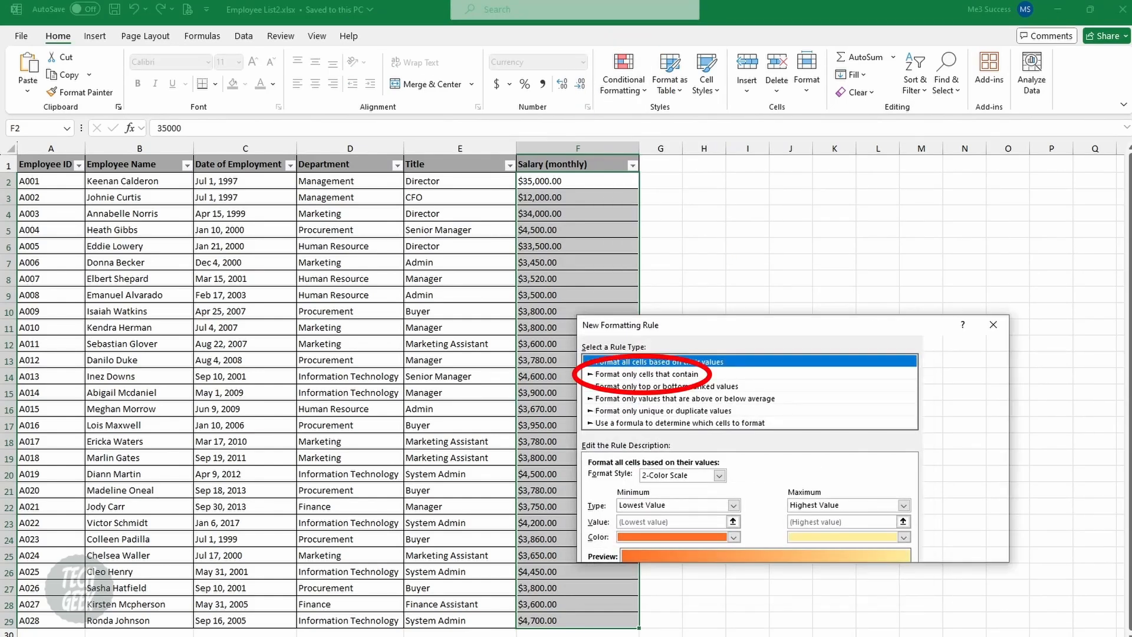
Step: Set the rule's condition to cell values greater than 4500
left_click(767, 478)
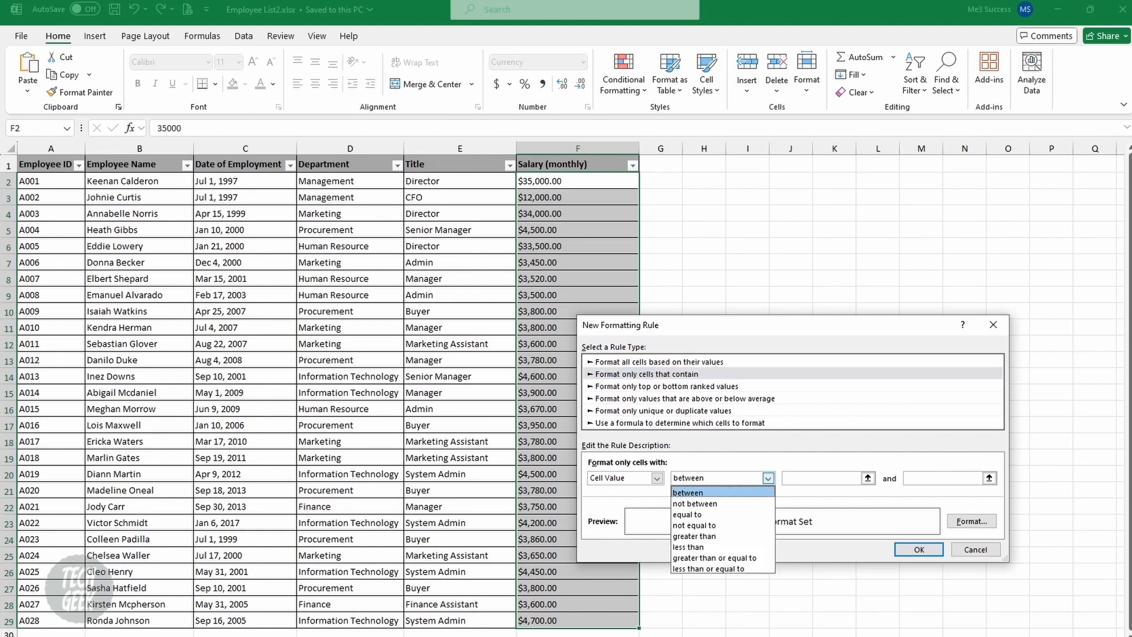
key("Down")
key("Down")
key("Down")
key("Down")
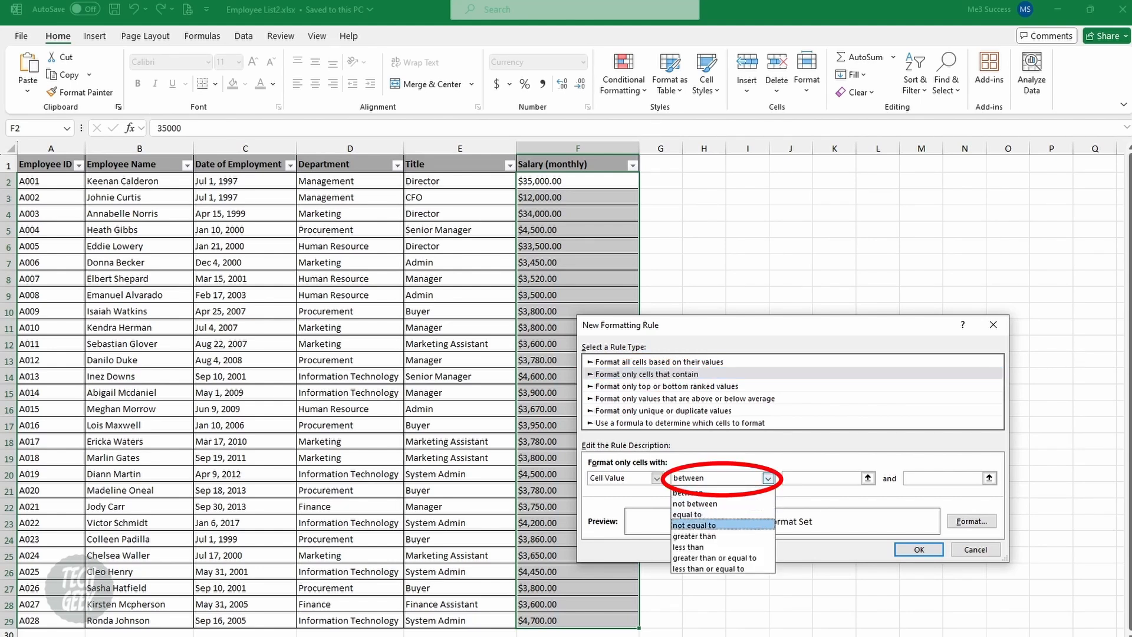
key("Return")
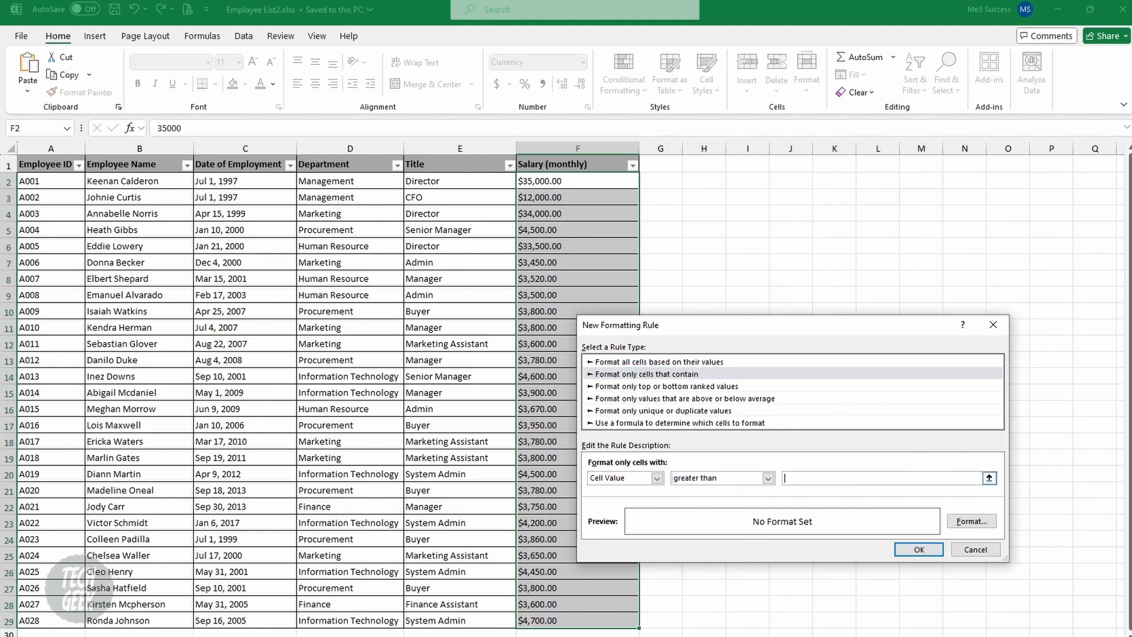
type("4500")
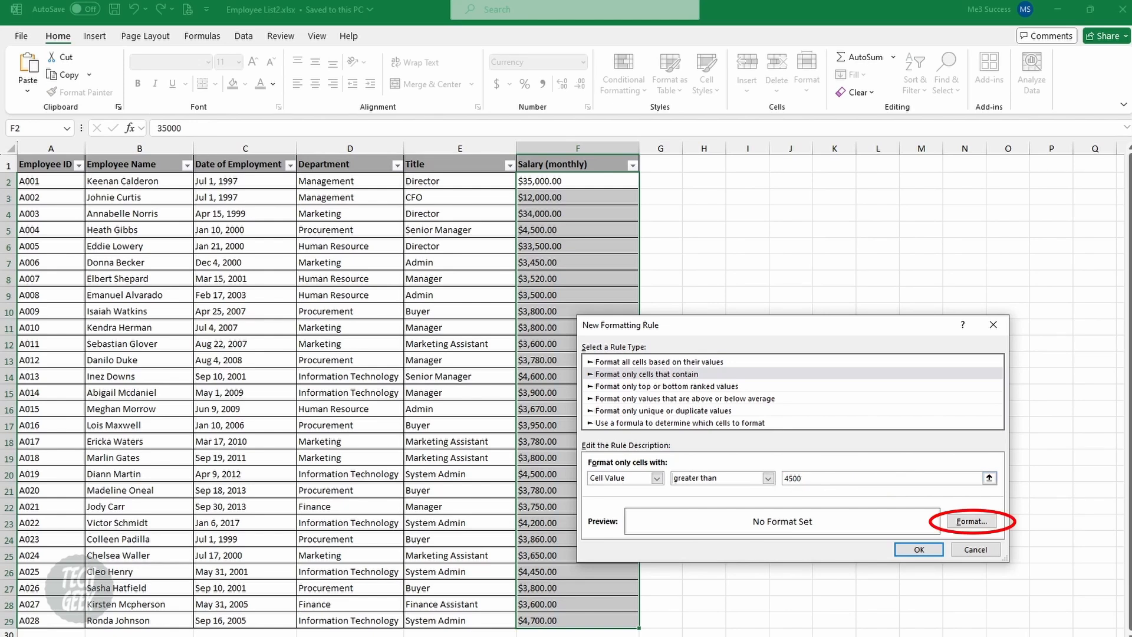
Step: Give the salary rule a yellow fill, apply it to the Salary (monthly) cells, and deselect the range
left_click(971, 521)
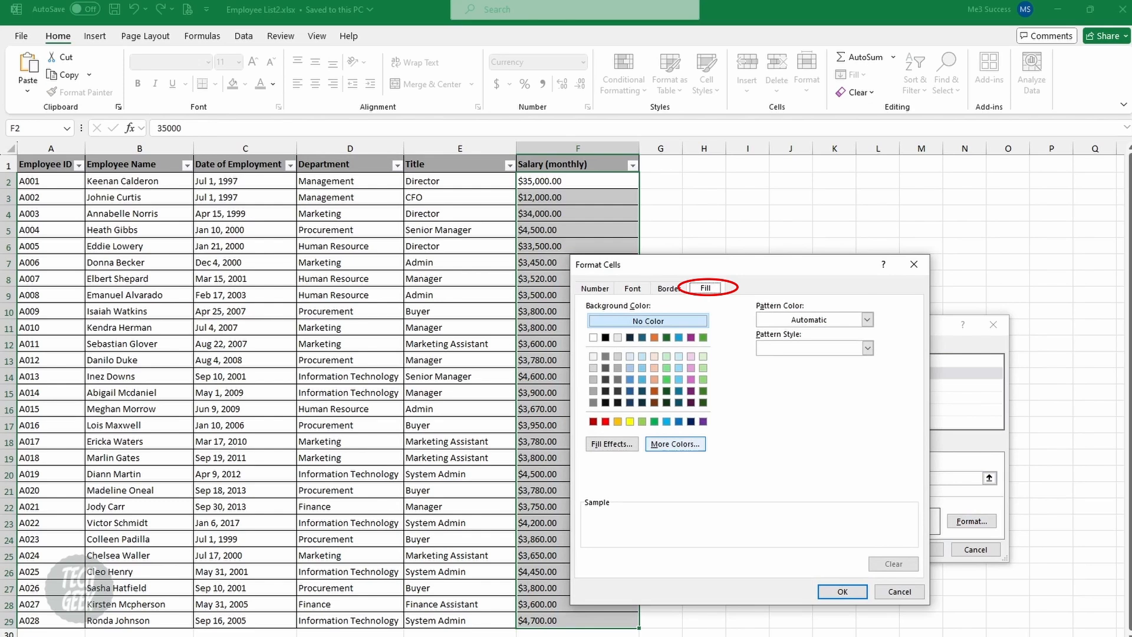
left_click(630, 421)
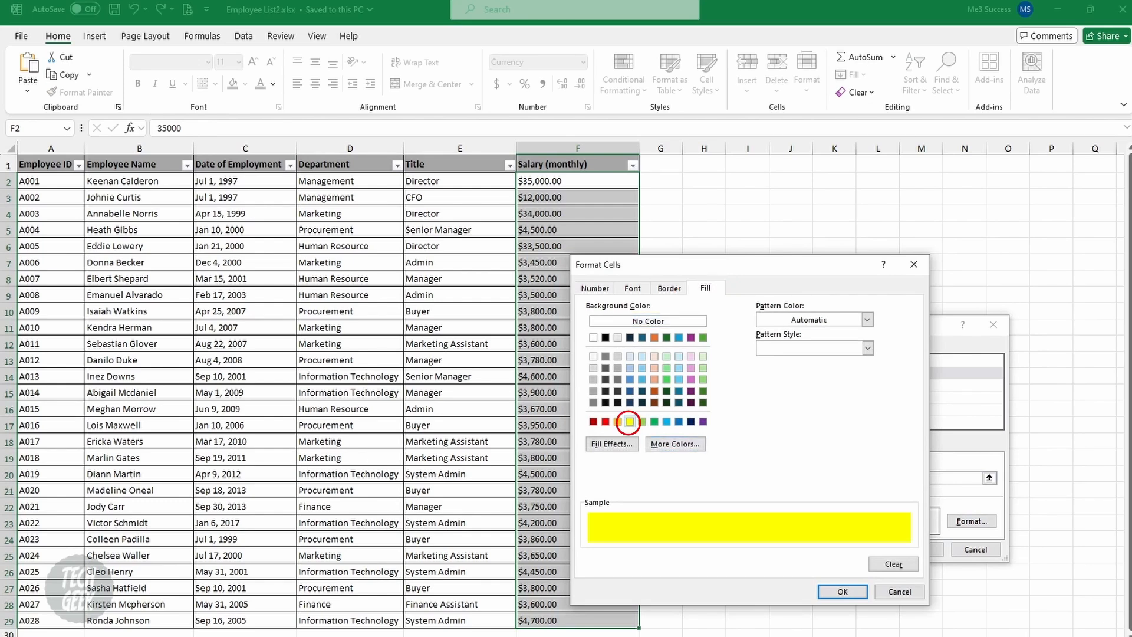
key("Return")
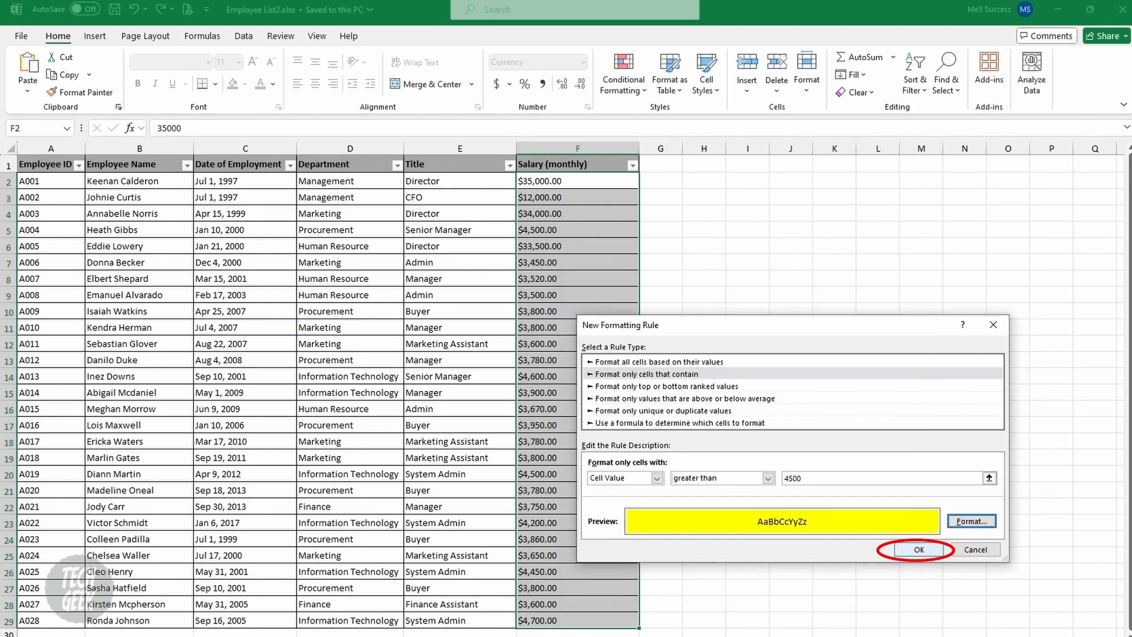
key("Return")
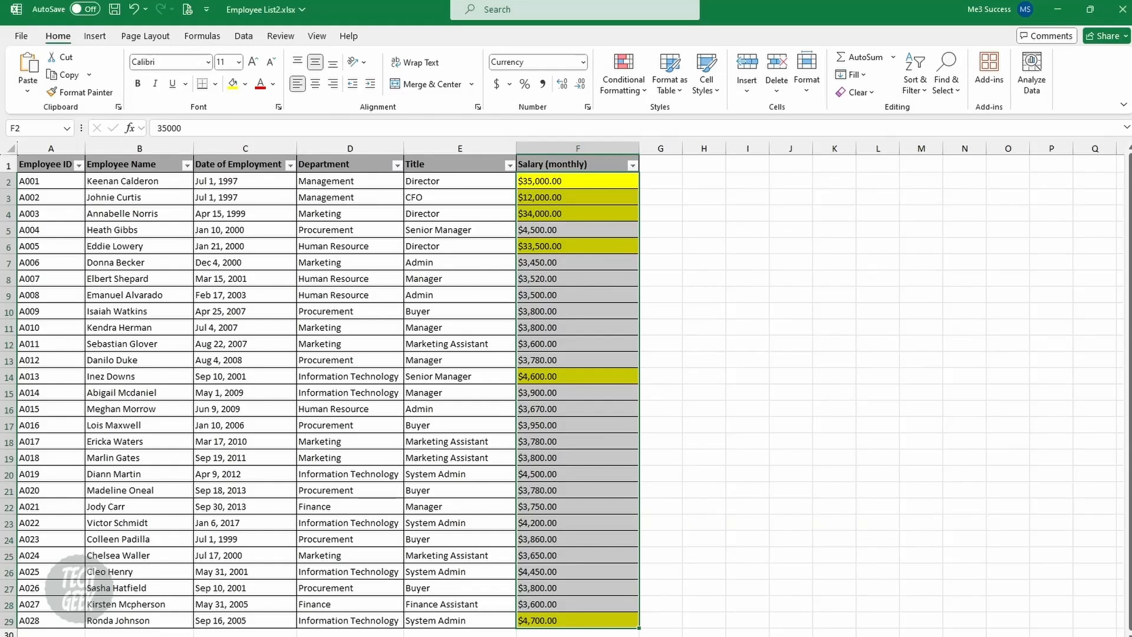
left_click(704, 376)
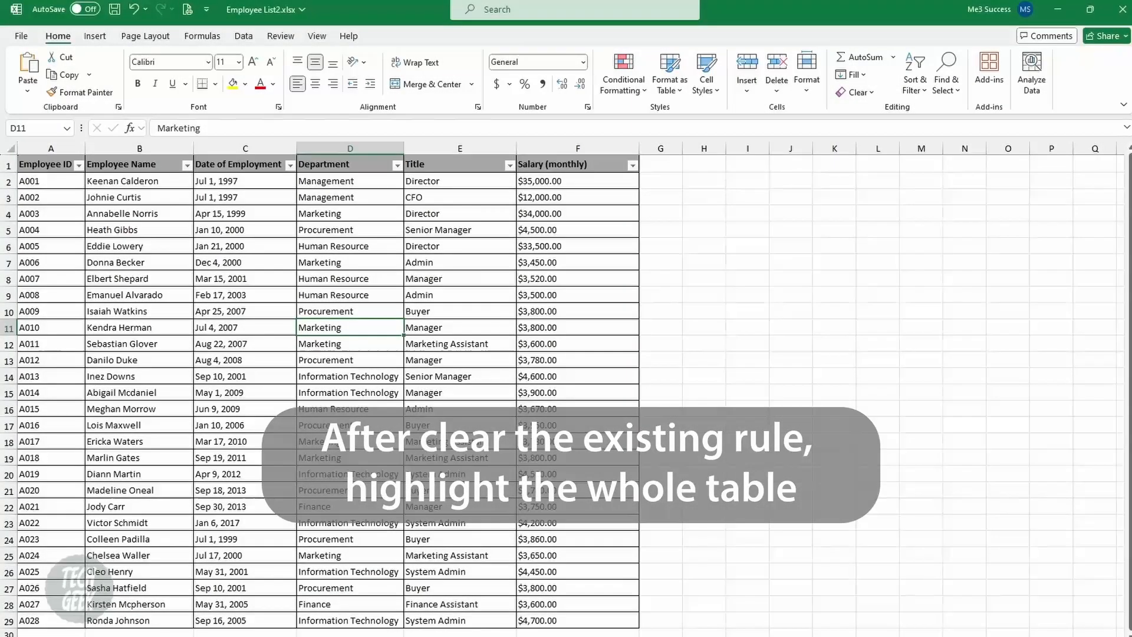
Step: Select the whole employee table A2:F29 and start a conditional formatting rule that uses a formula
left_click_drag(51, 180, 578, 620)
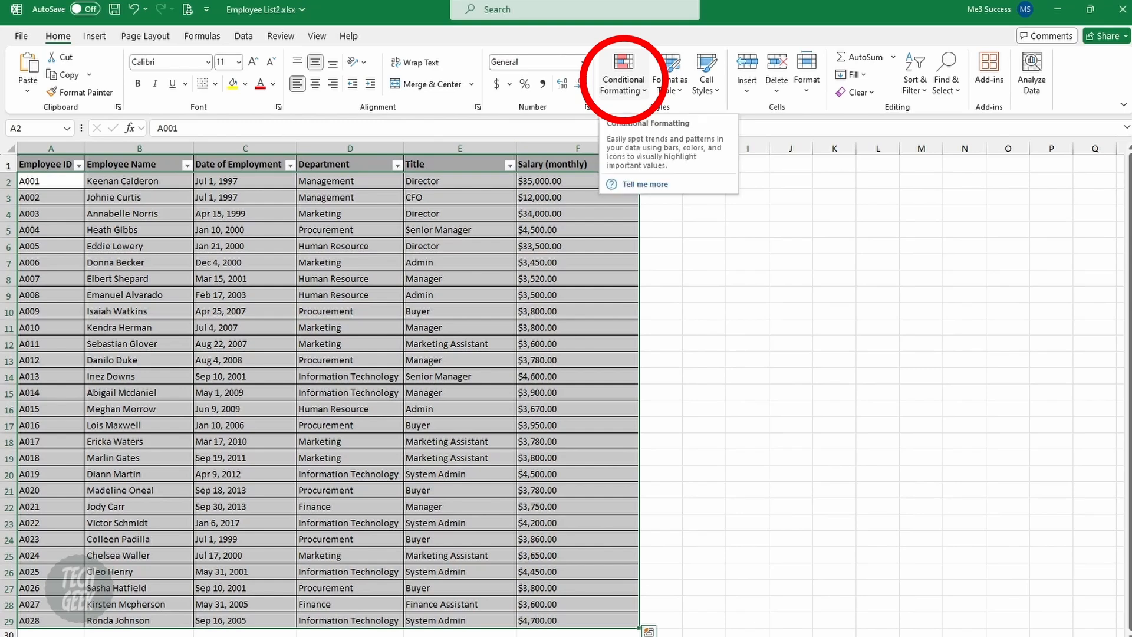
left_click(623, 82)
left_click(640, 255)
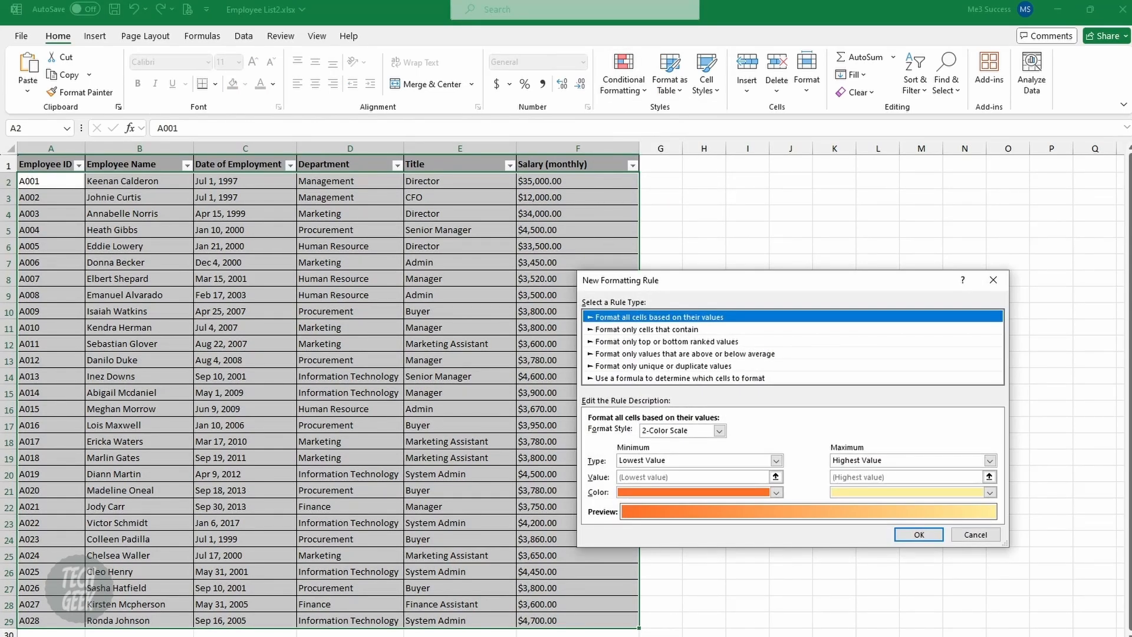
left_click(679, 378)
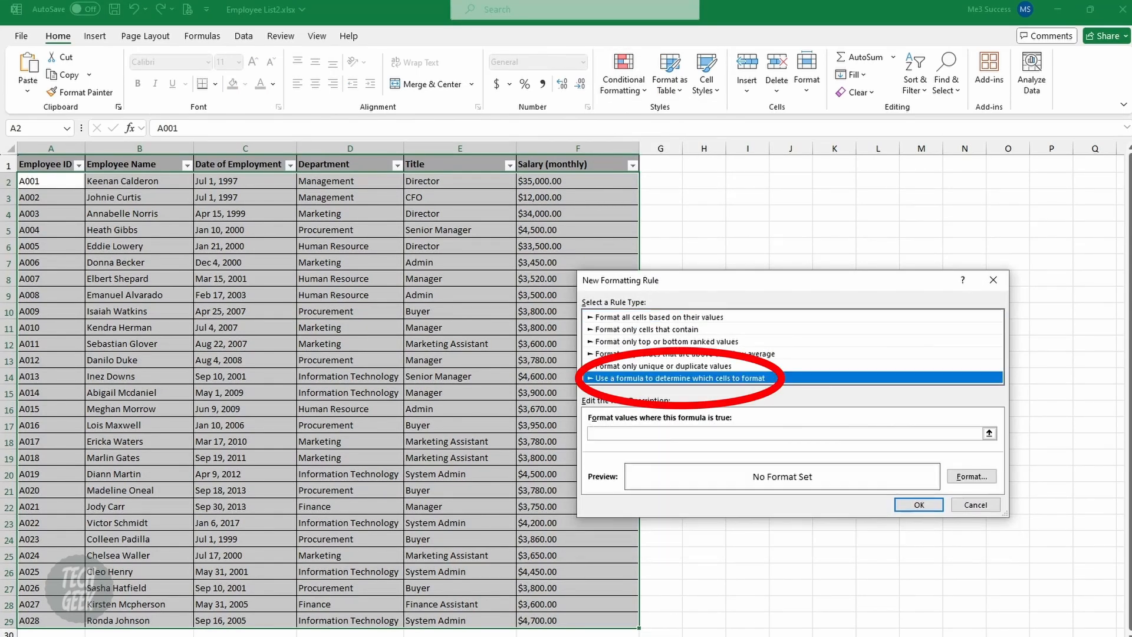
Step: Enter the rule formula =$F2>4500, keeping only the column reference absolute
left_click(784, 433)
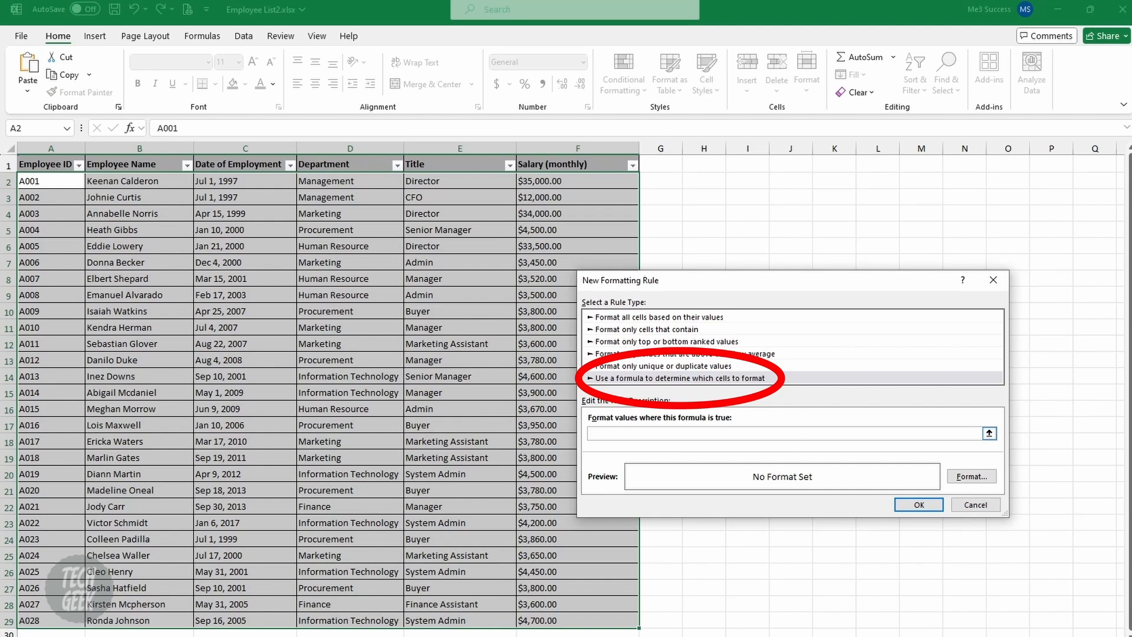
type("=")
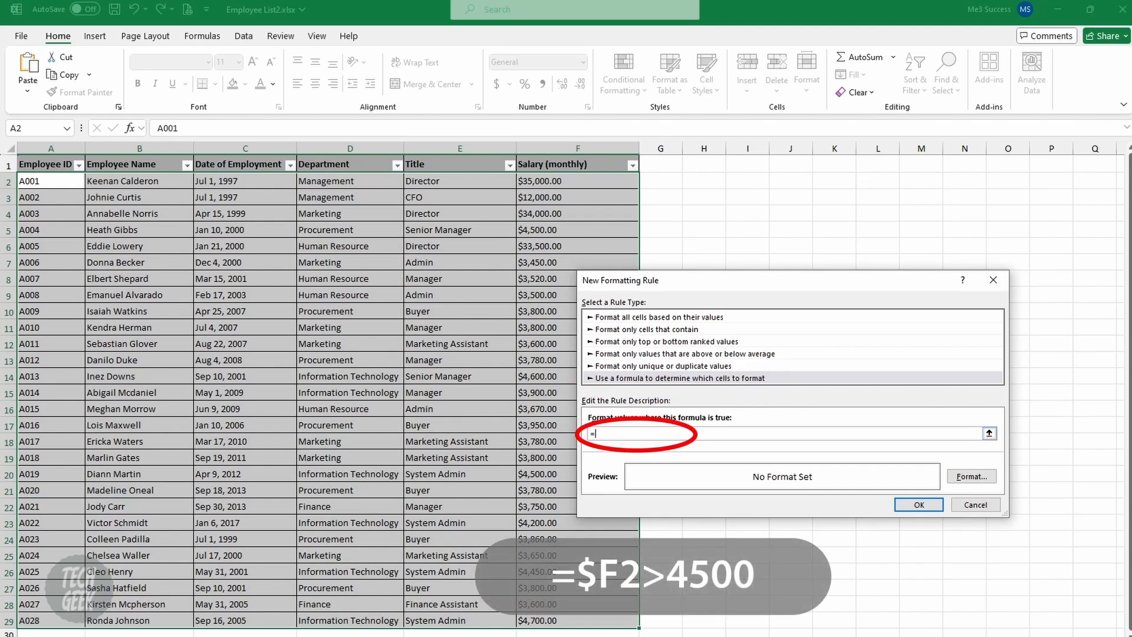
left_click(631, 180)
type(">4500")
left_click_drag(603, 434, 608, 434)
key("BackSpace")
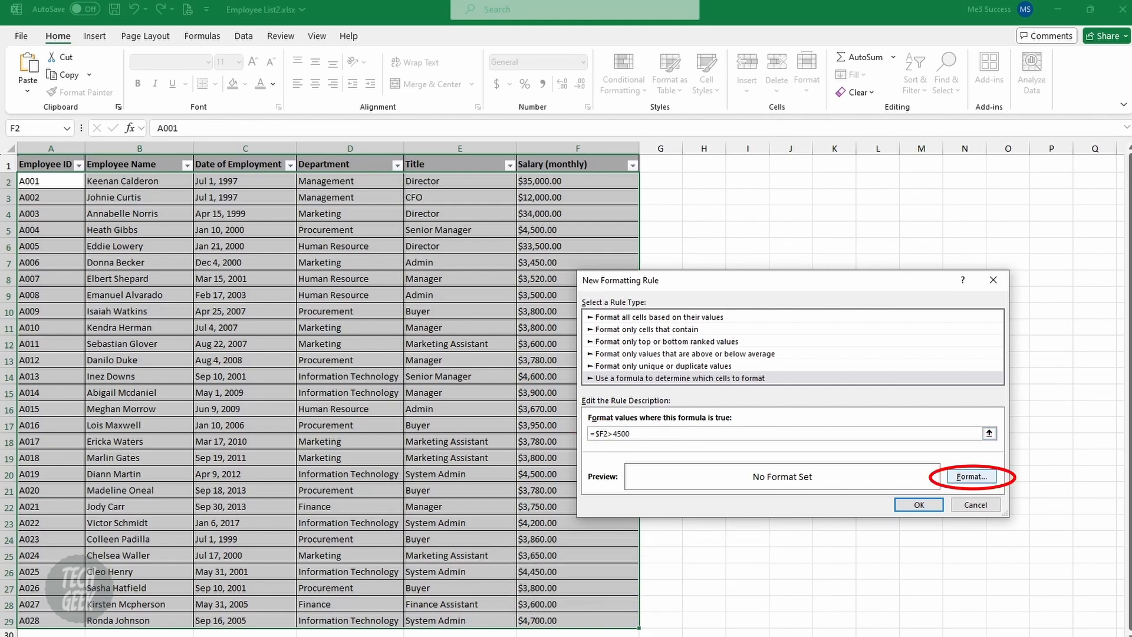
Step: Set a yellow fill for the whole-row salary rule, apply it to the employee table, and deselect the range
left_click(971, 476)
left_click(672, 376)
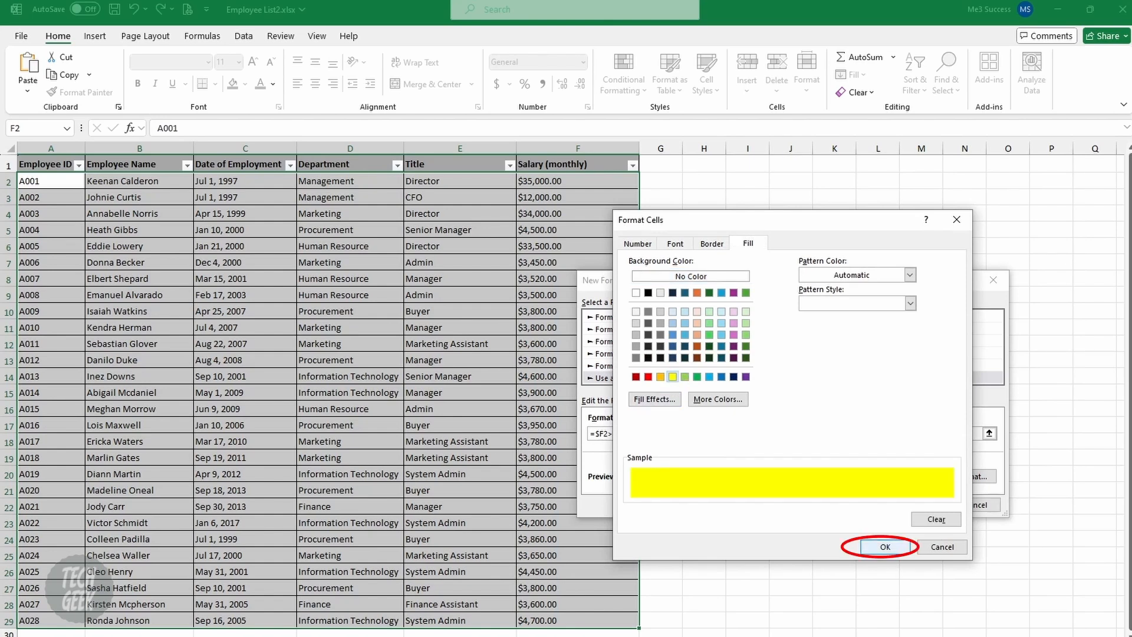
key("Return")
key("Return")
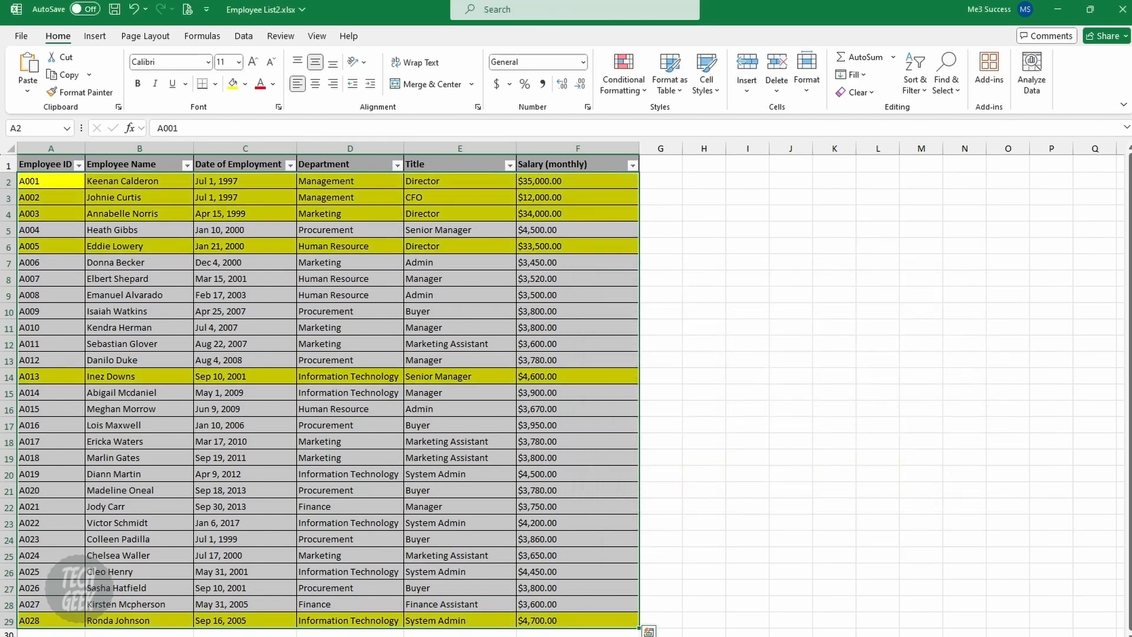
left_click(704, 441)
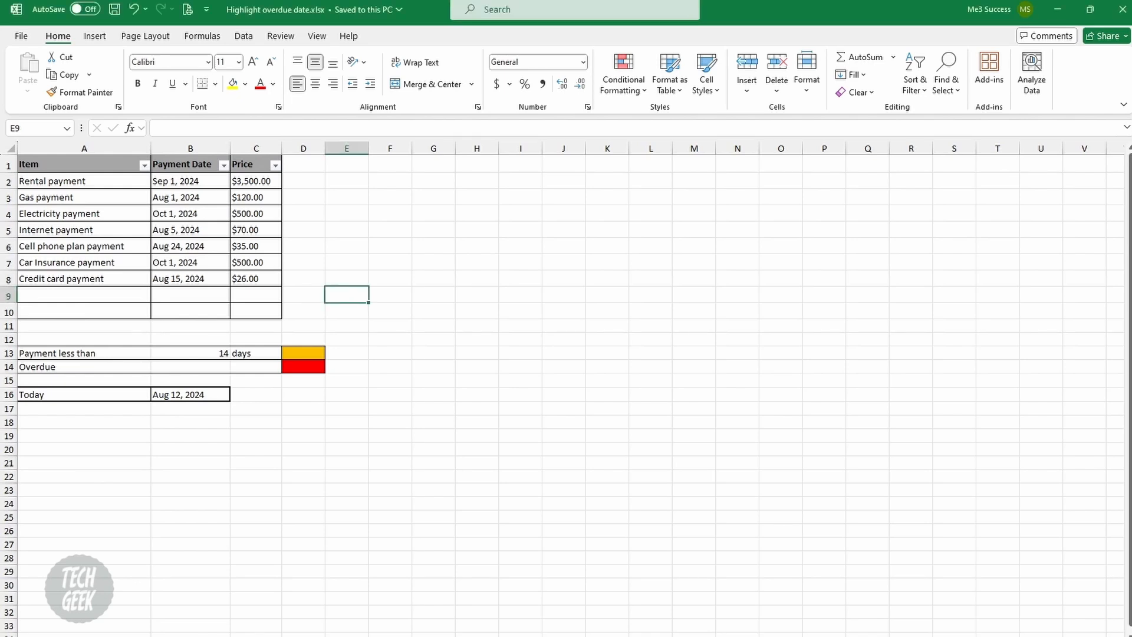
Step: Examine the payment sheet's day threshold in B13 and the color key cells D13 and D14
left_click(190, 353)
left_click(303, 353)
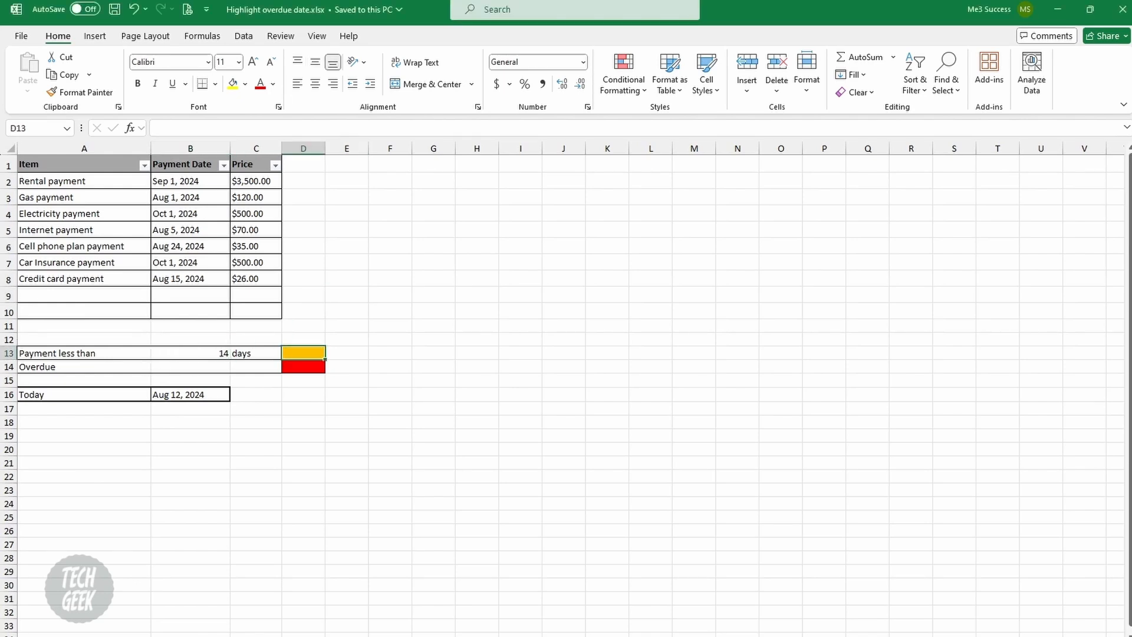
left_click(303, 366)
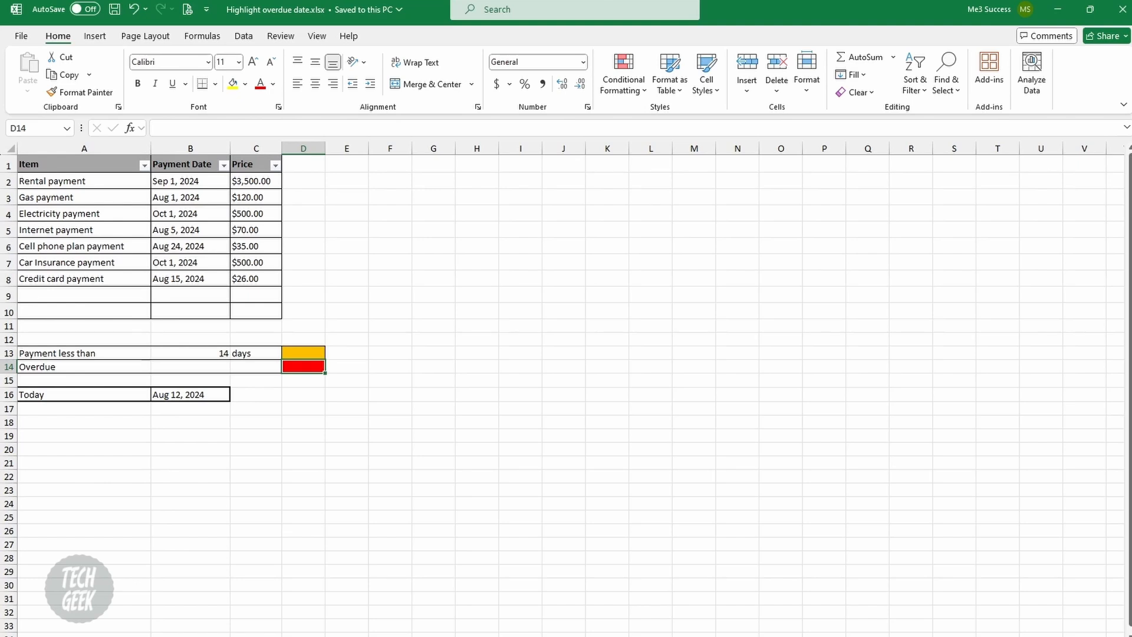
Step: Select the payment dates B2:B8 and start a conditional formatting rule that uses a formula through the rules manager
left_click_drag(190, 180, 190, 278)
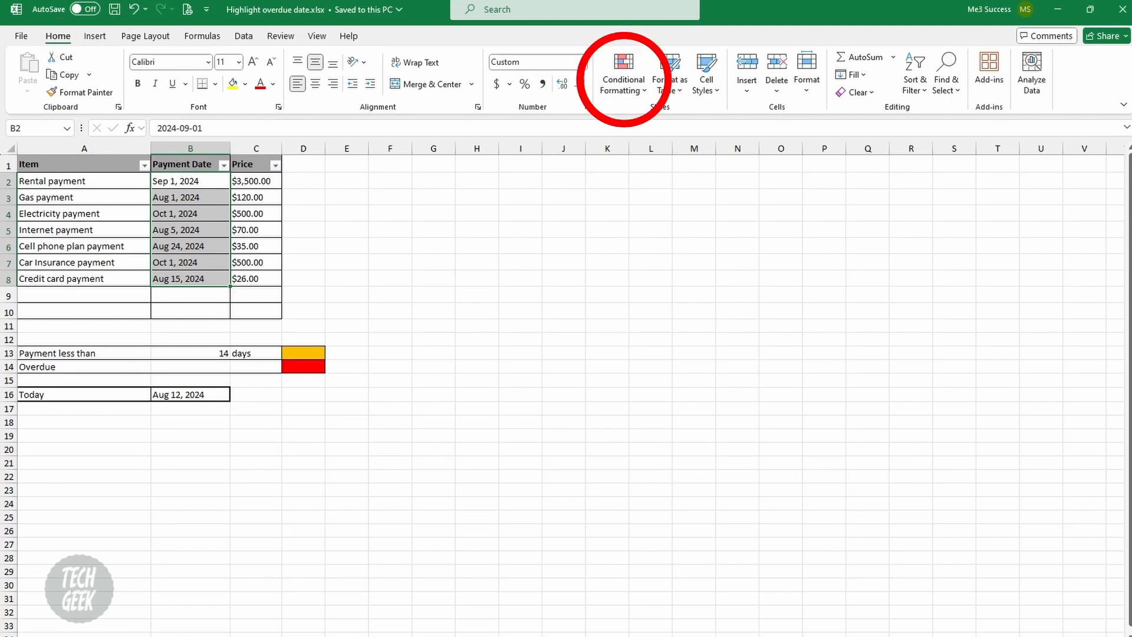
left_click(623, 74)
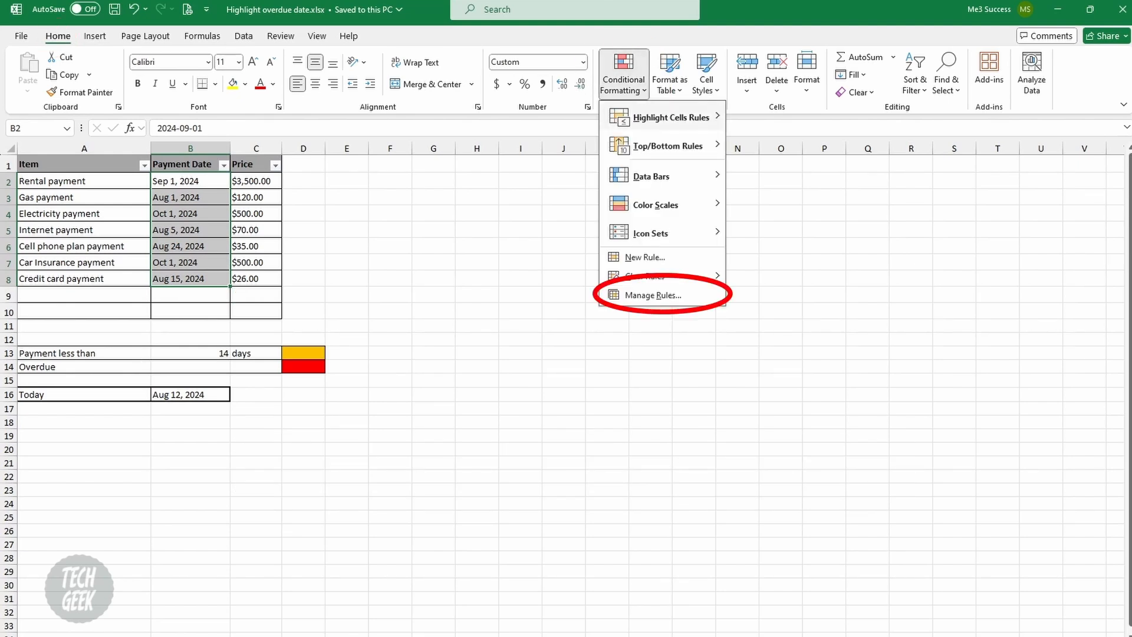
left_click(653, 296)
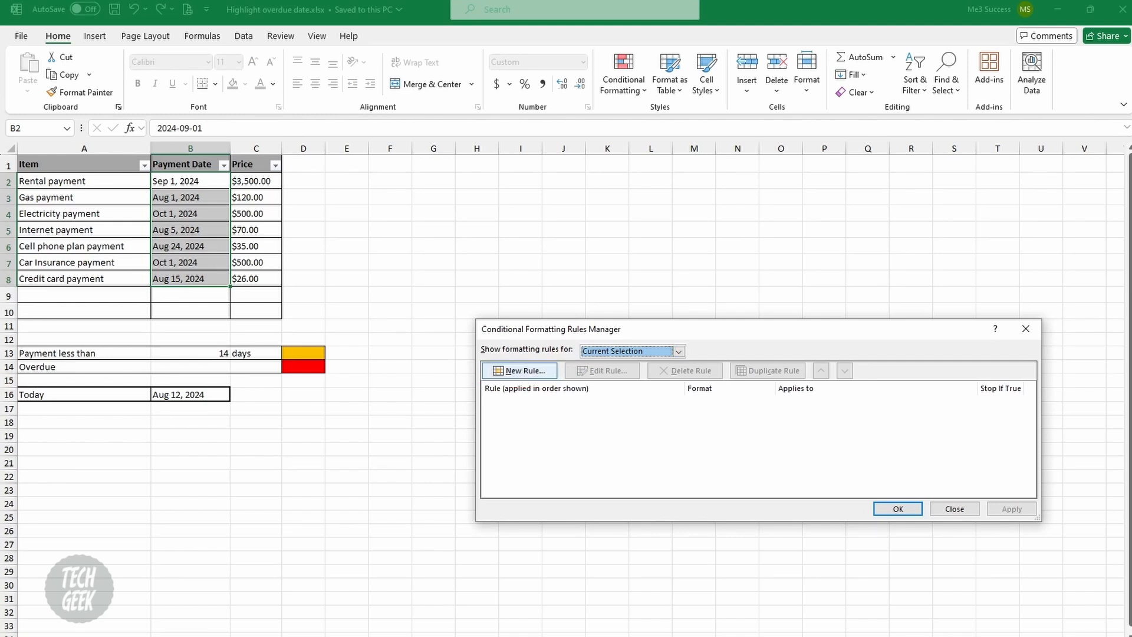
left_click(519, 370)
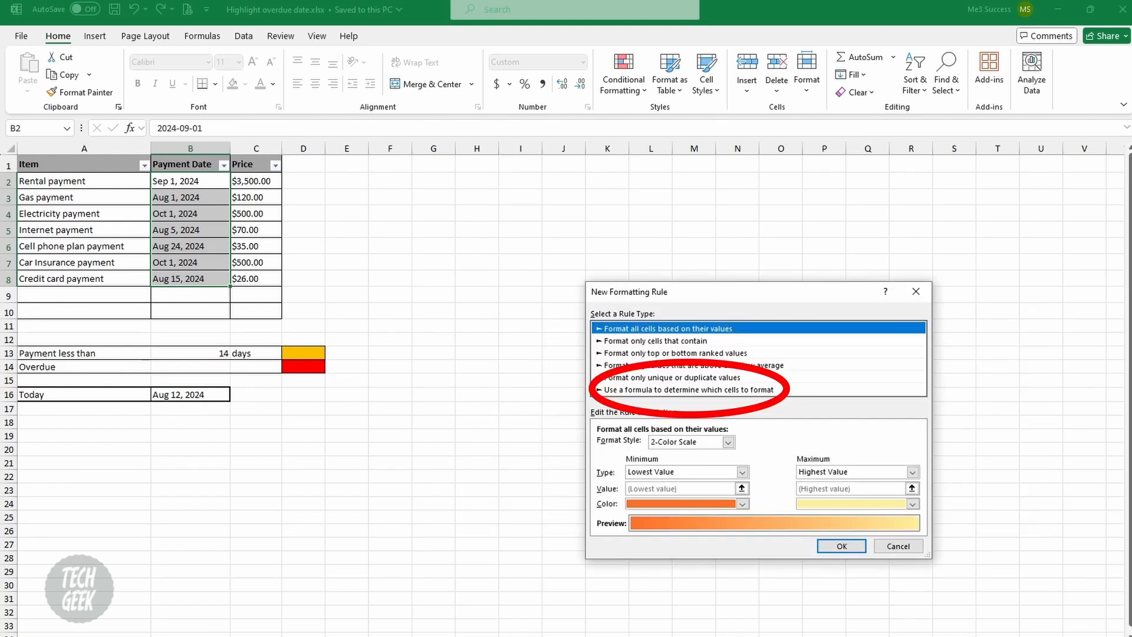
left_click(688, 390)
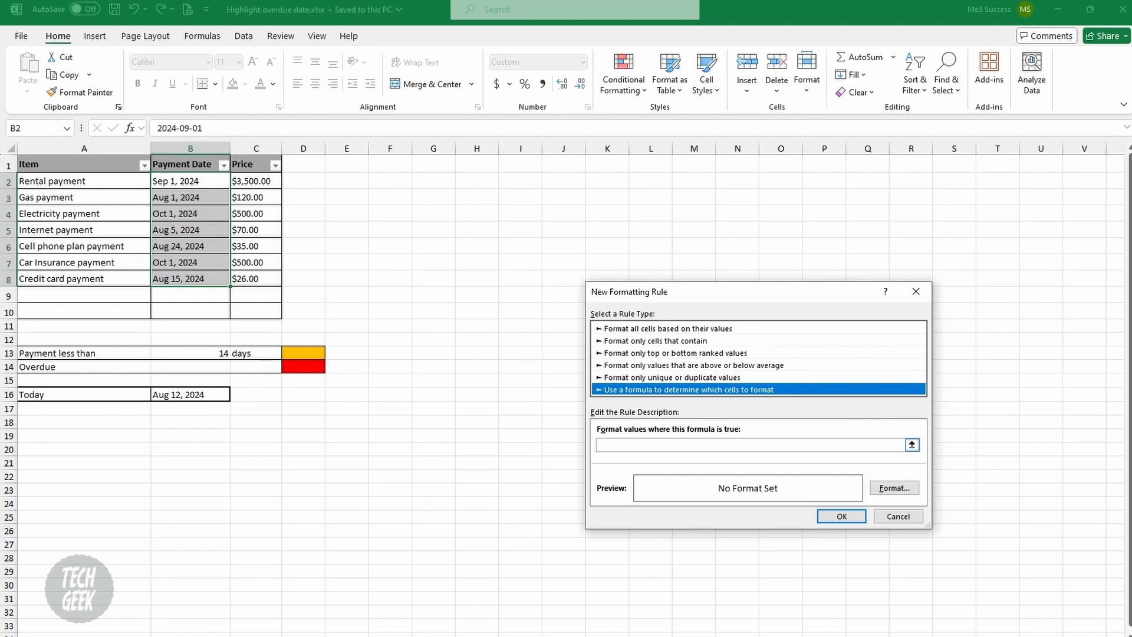
Step: Enter the due-soon rule formula =$B2-TODAY()<$B$13, referencing the day threshold cell
left_click(653, 445)
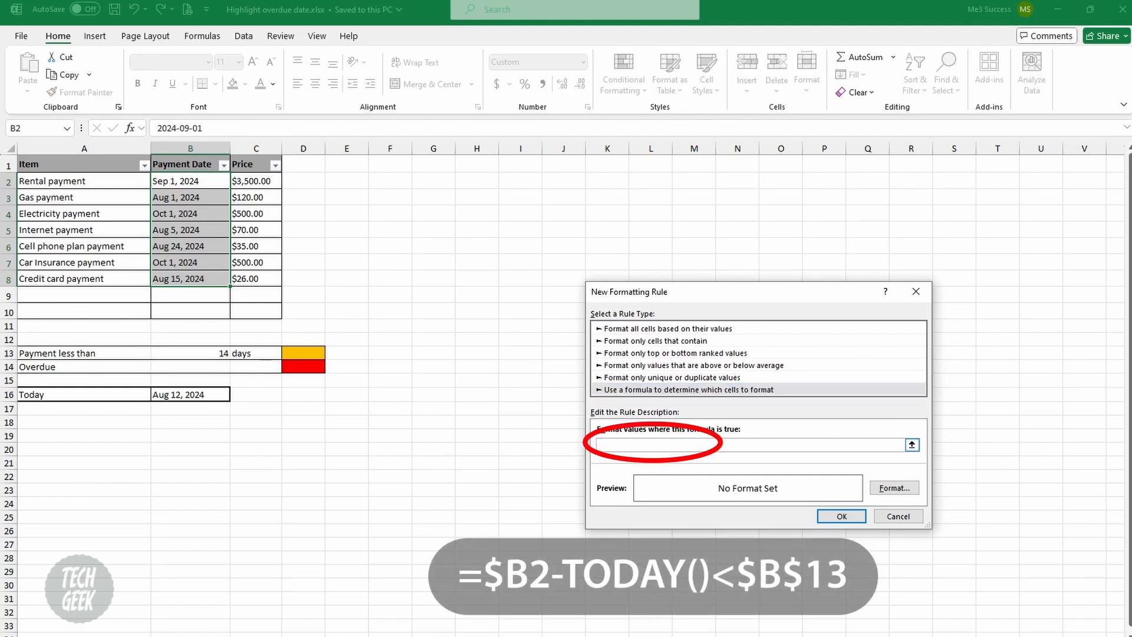
type("=$B2-TODAY()<")
left_click(191, 353)
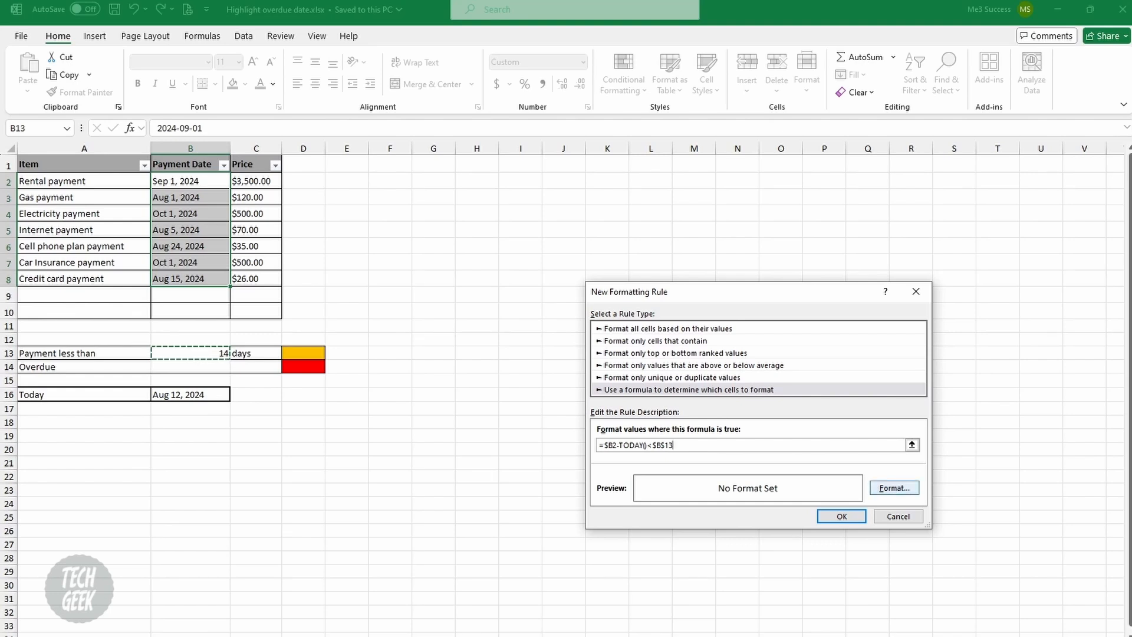
Step: Give the due-soon rule an orange fill matching the color key and apply it to the payment dates
left_click(895, 488)
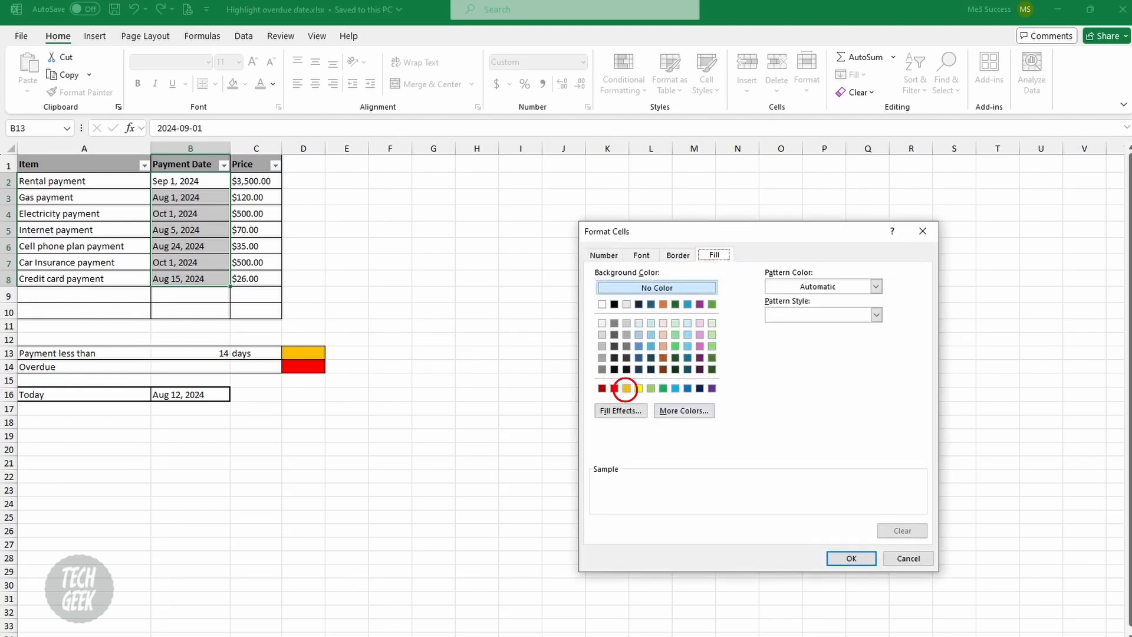
left_click(625, 388)
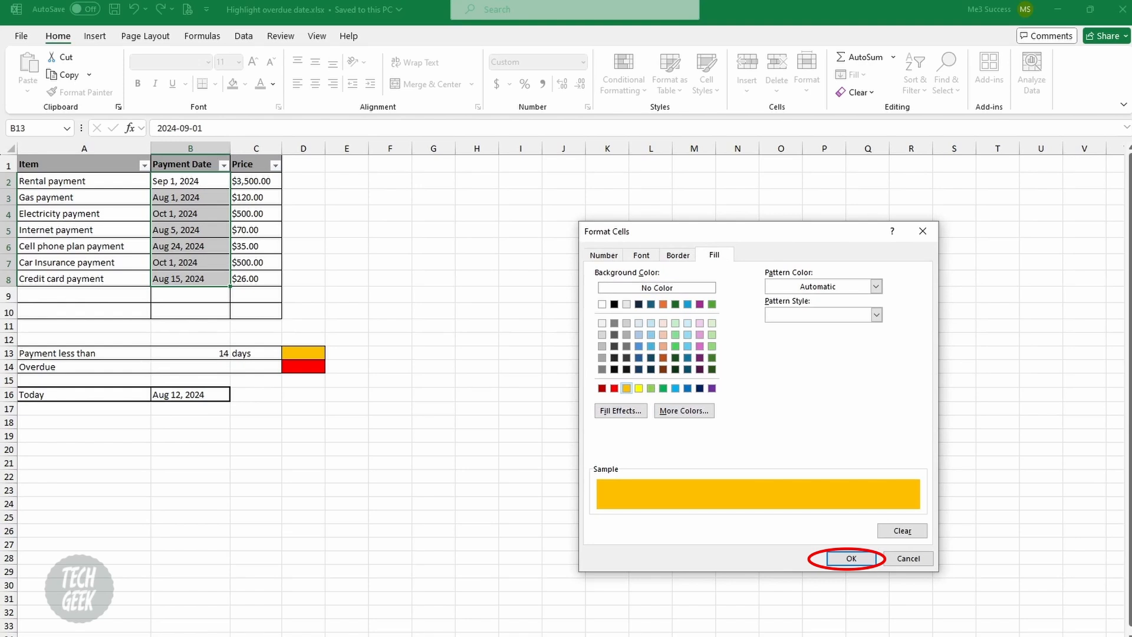
key("Return")
key("Return")
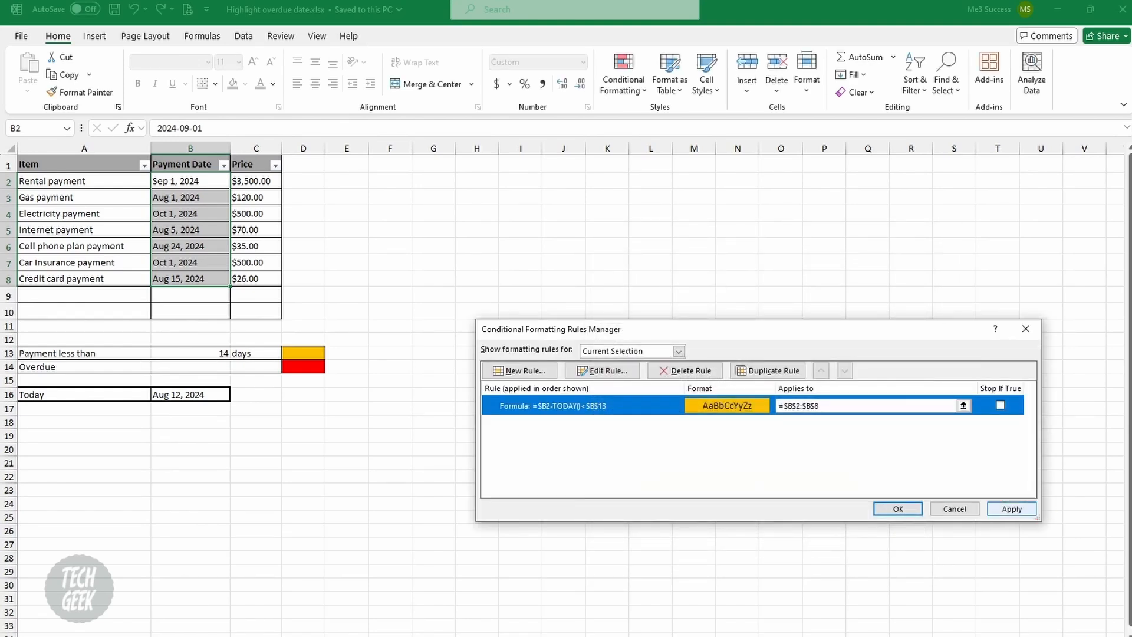
left_click(1011, 509)
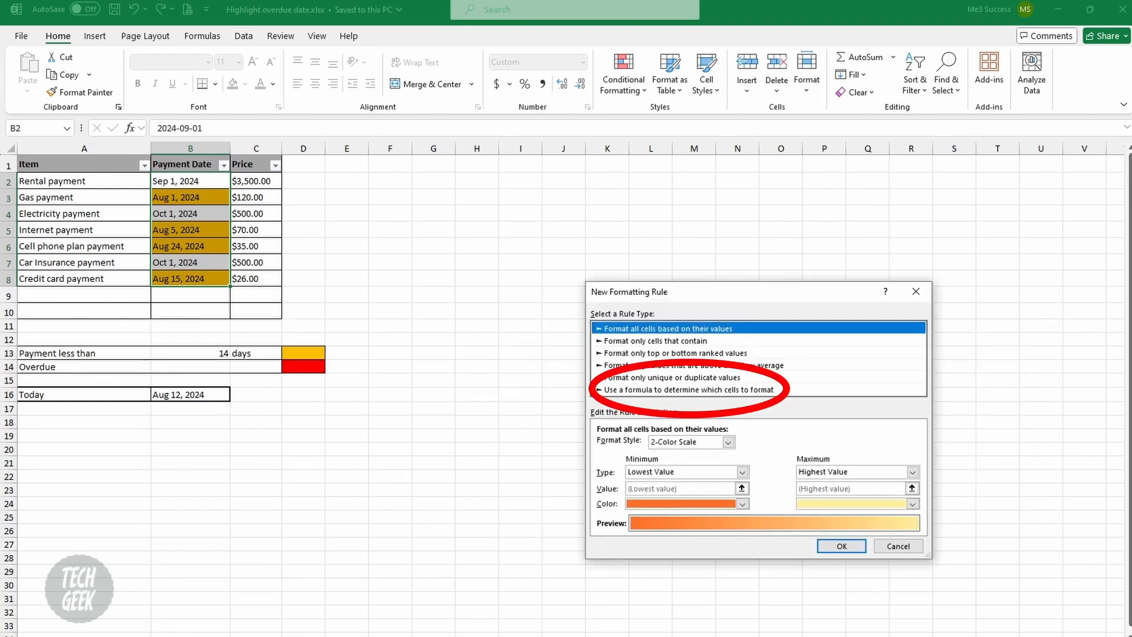
Step: Define a second formula-based rule for overdue payment dates with the formula =TODAY()>$B2
left_click(688, 389)
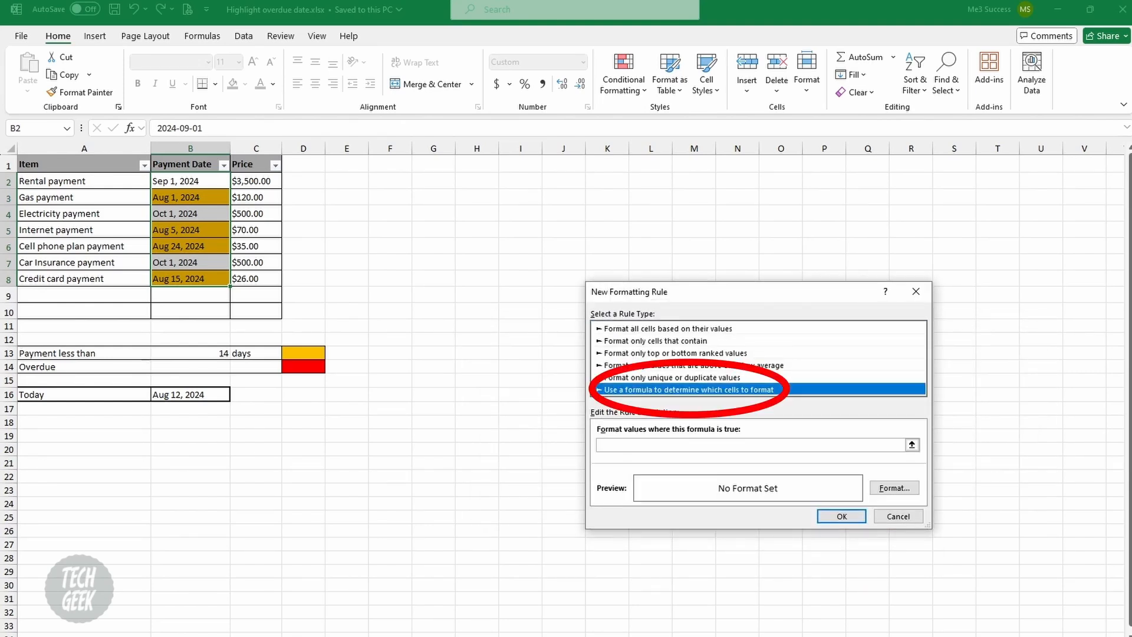
left_click(653, 445)
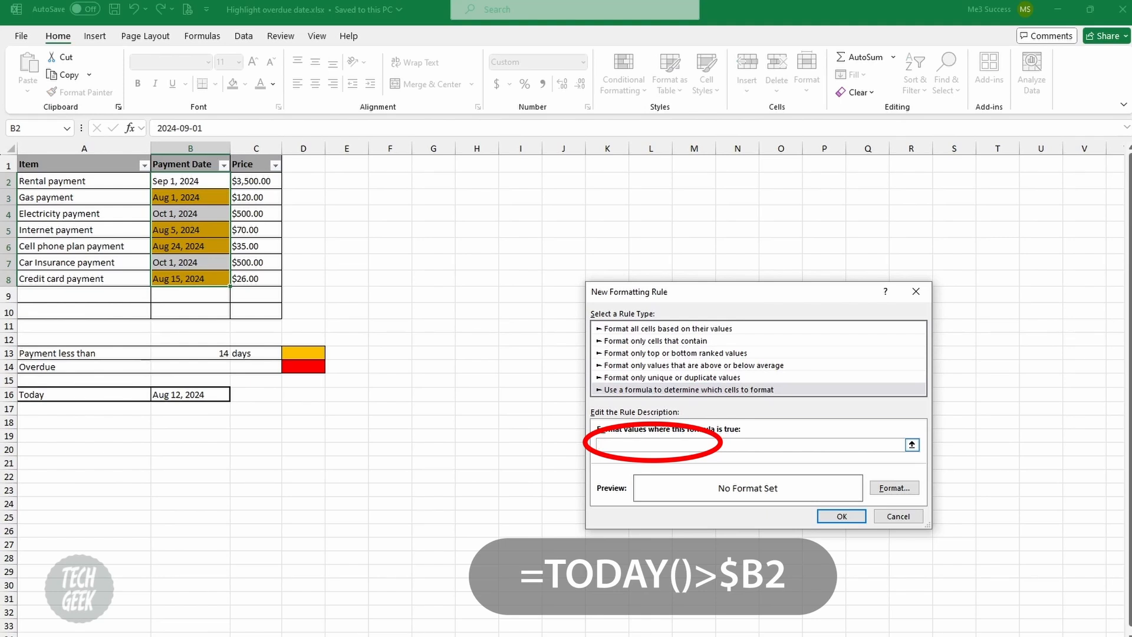
type("=TODAY()>$B2")
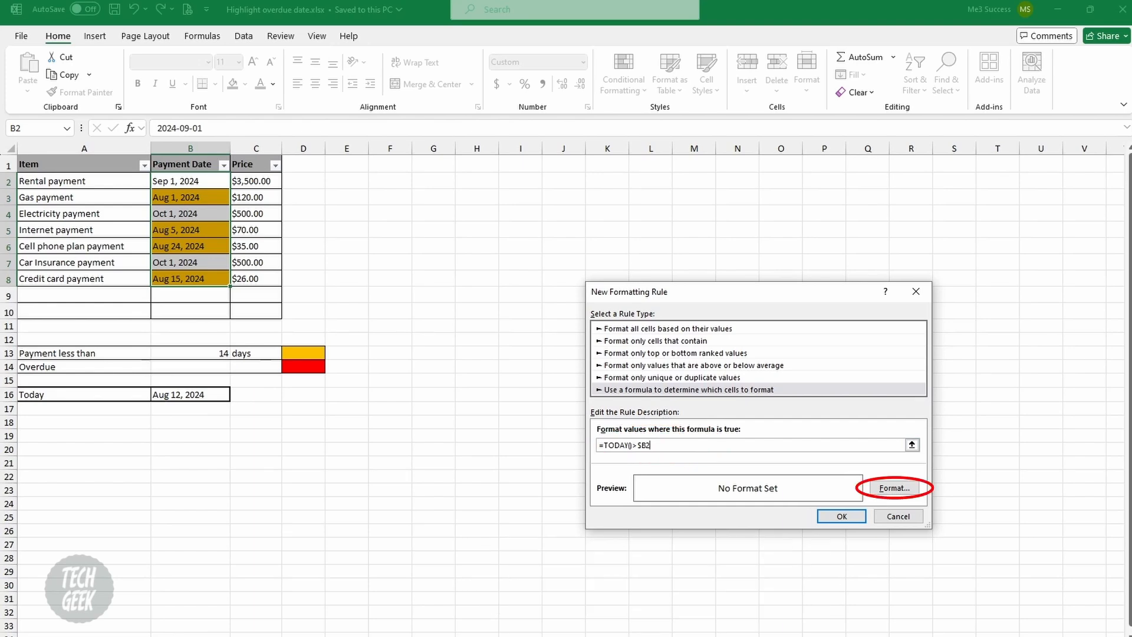
Step: Give the overdue rule a red fill, apply it to the payment dates, and close the rules manager
left_click(894, 488)
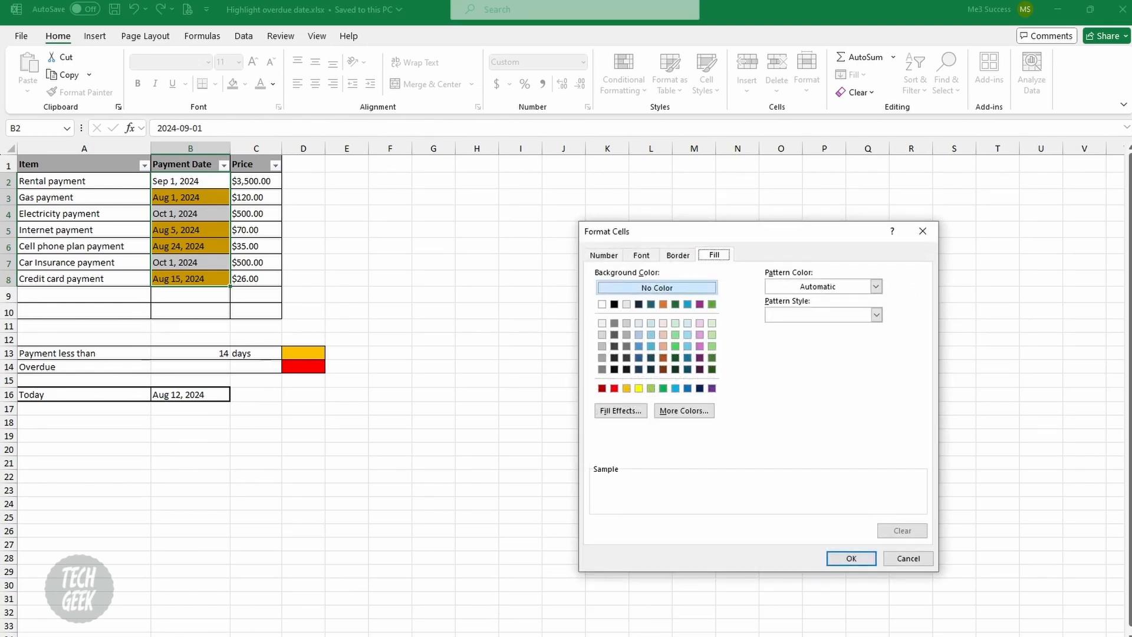
left_click(614, 387)
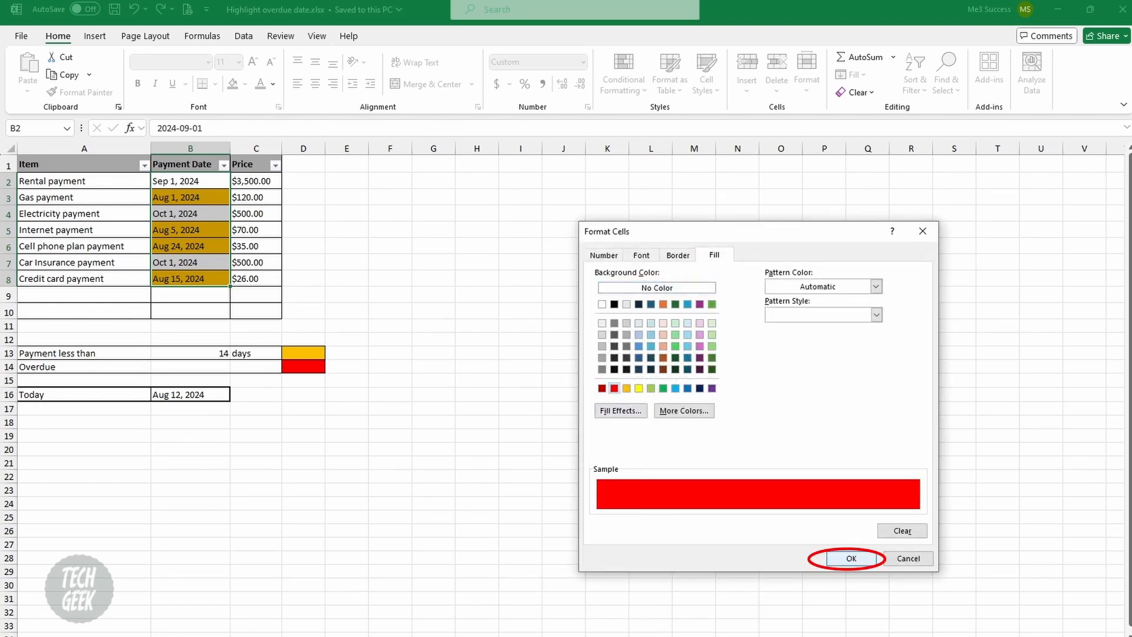
left_click(851, 558)
left_click(841, 516)
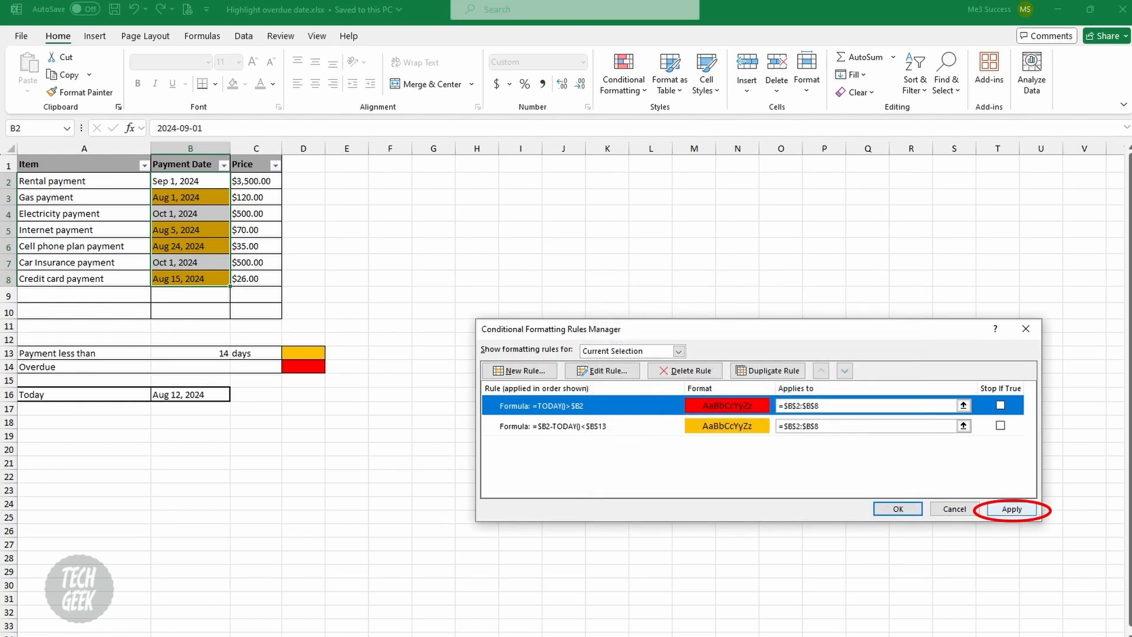
left_click(1011, 508)
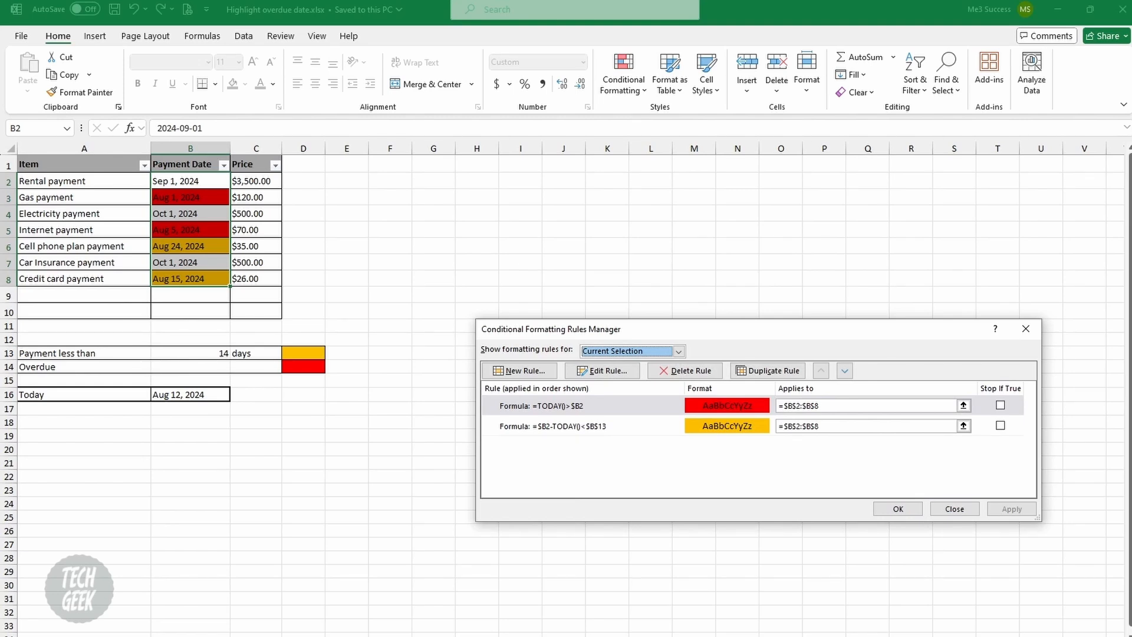
left_click(898, 509)
Step: Test the due-soon rule by setting the day threshold in B13 to 7, and set it back to 14
left_click(190, 353)
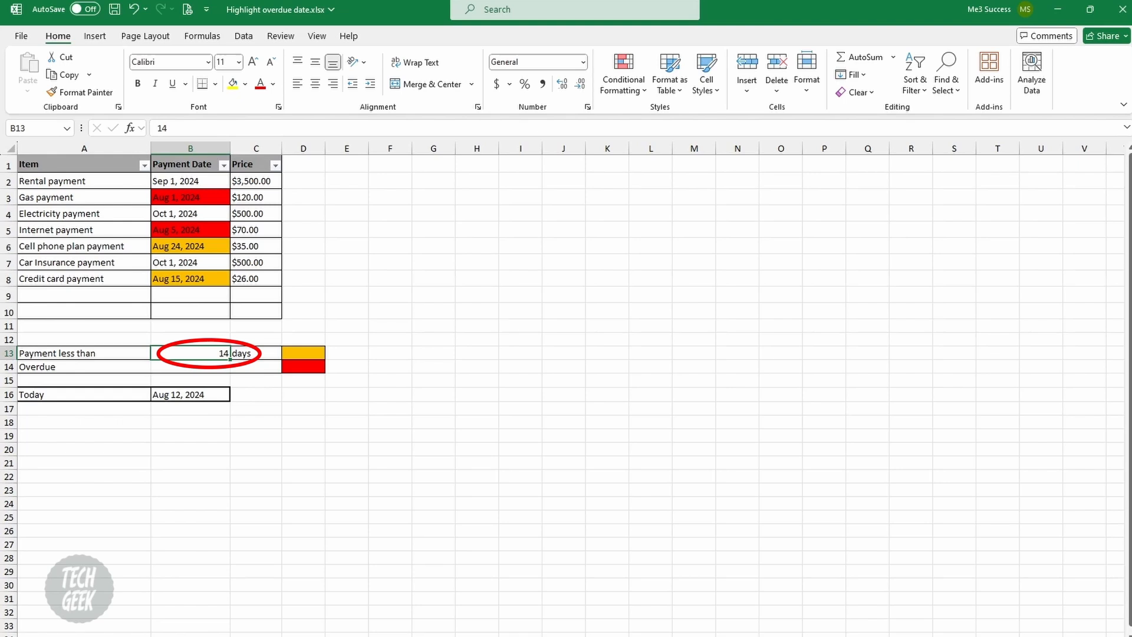
type("7")
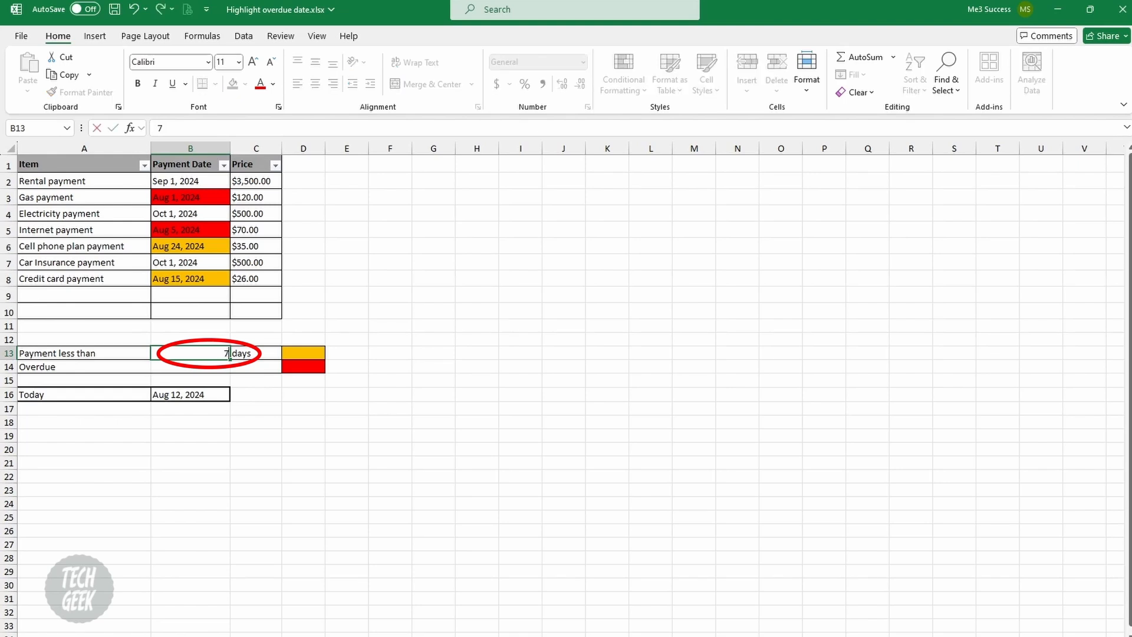
key("Return")
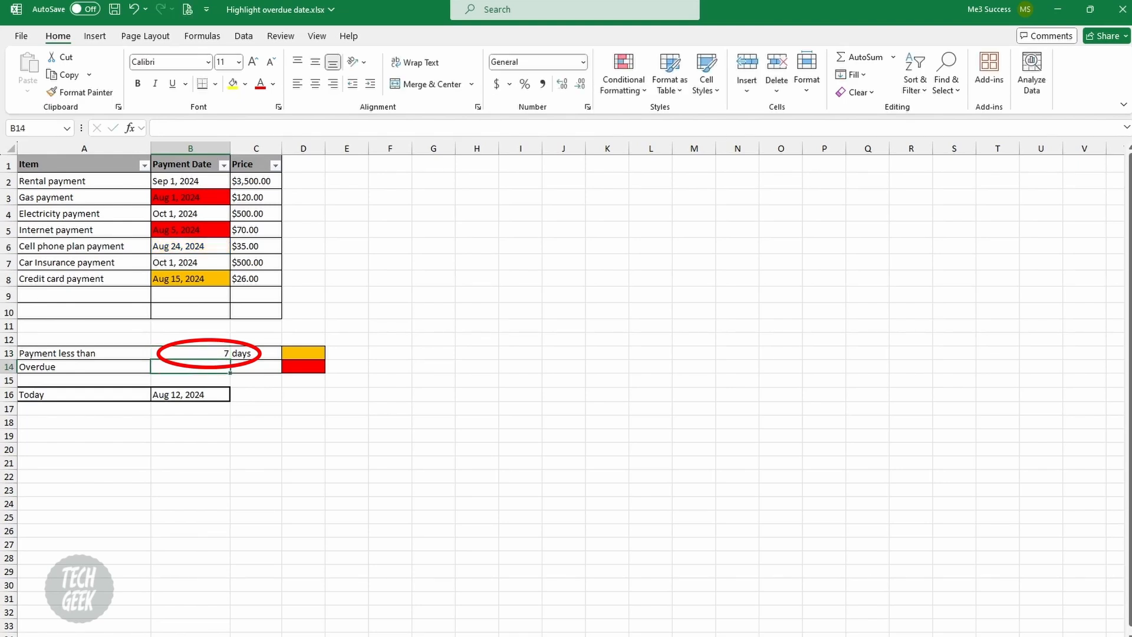
left_click(190, 353)
type("14")
key("Return")
Step: Change the gas payment's date in B3 to 2024-09-01 by replacing its month
left_click(190, 197)
left_click(189, 127)
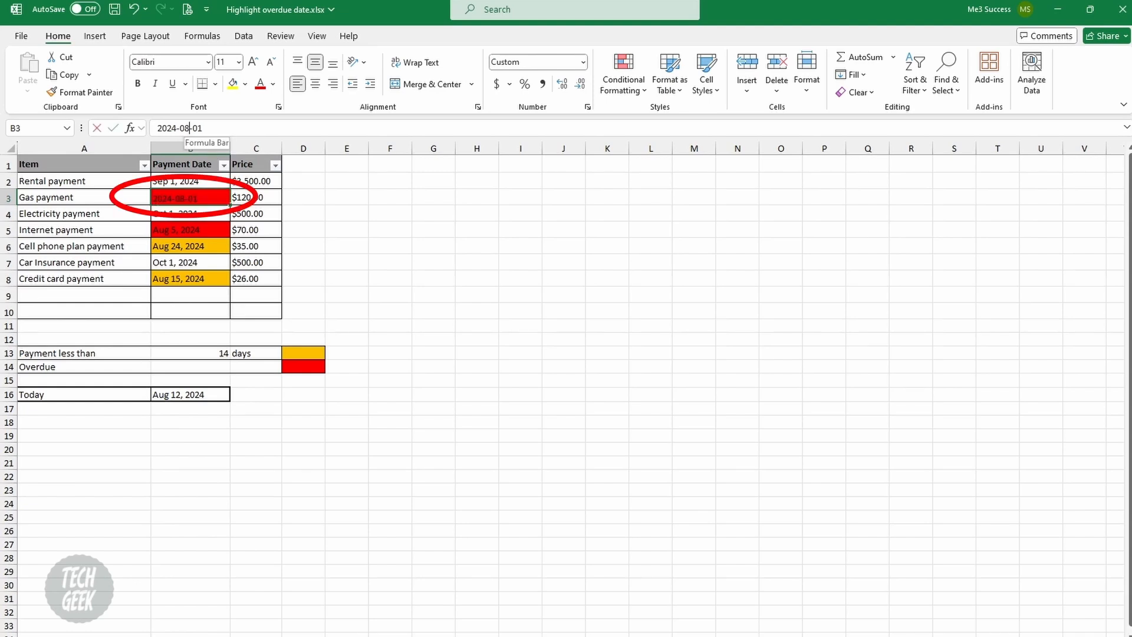
key("BackSpace")
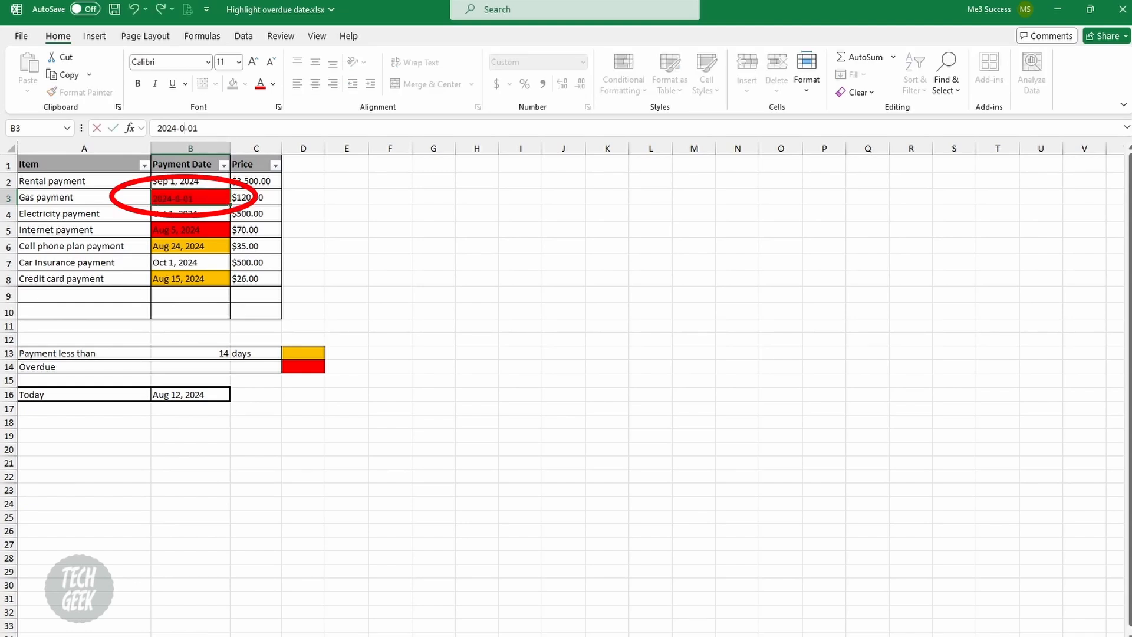
type("9")
key("Return")
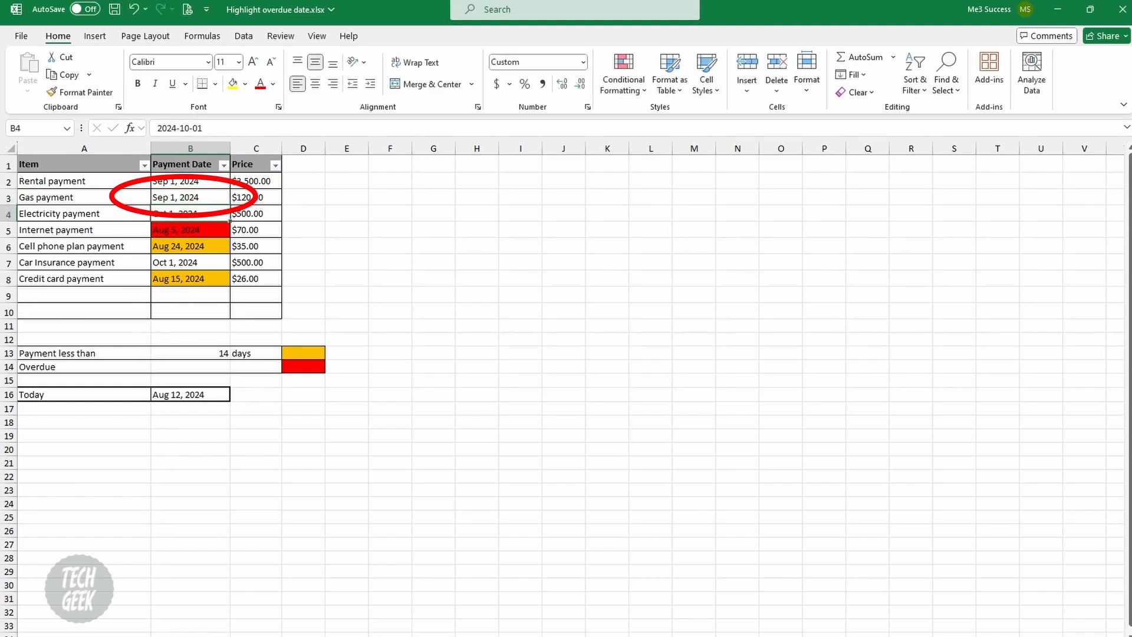